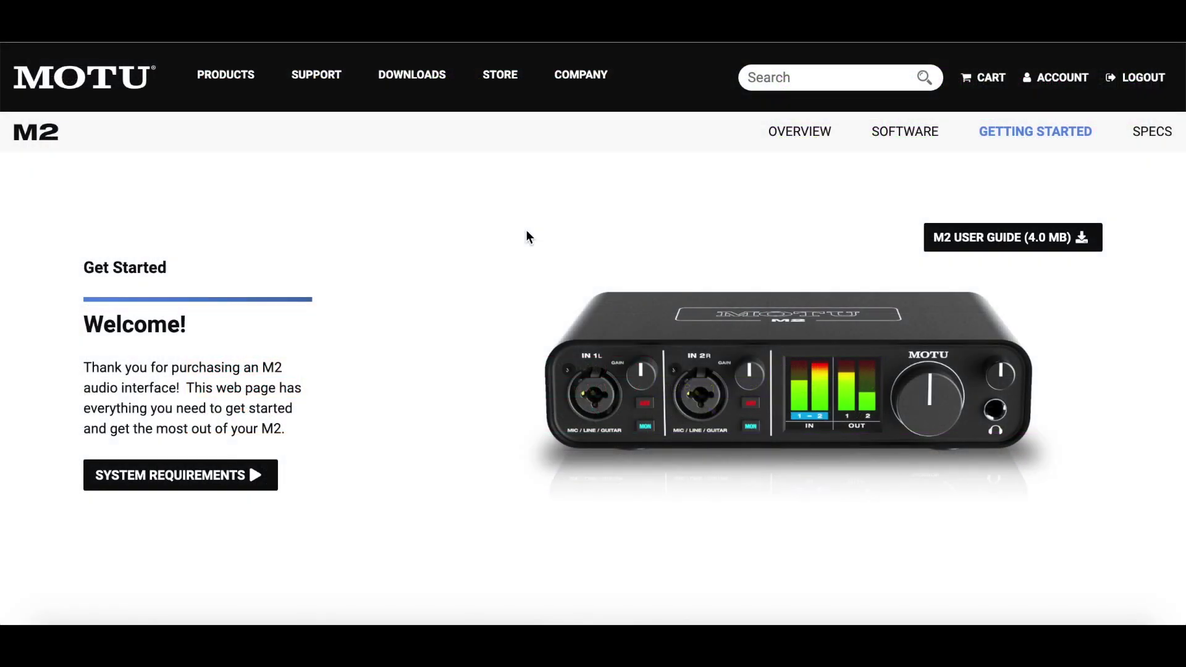
# - Sign in to the MOTU.com account with the account e-mail and password
pyautogui.scroll(-10, 528, 236)
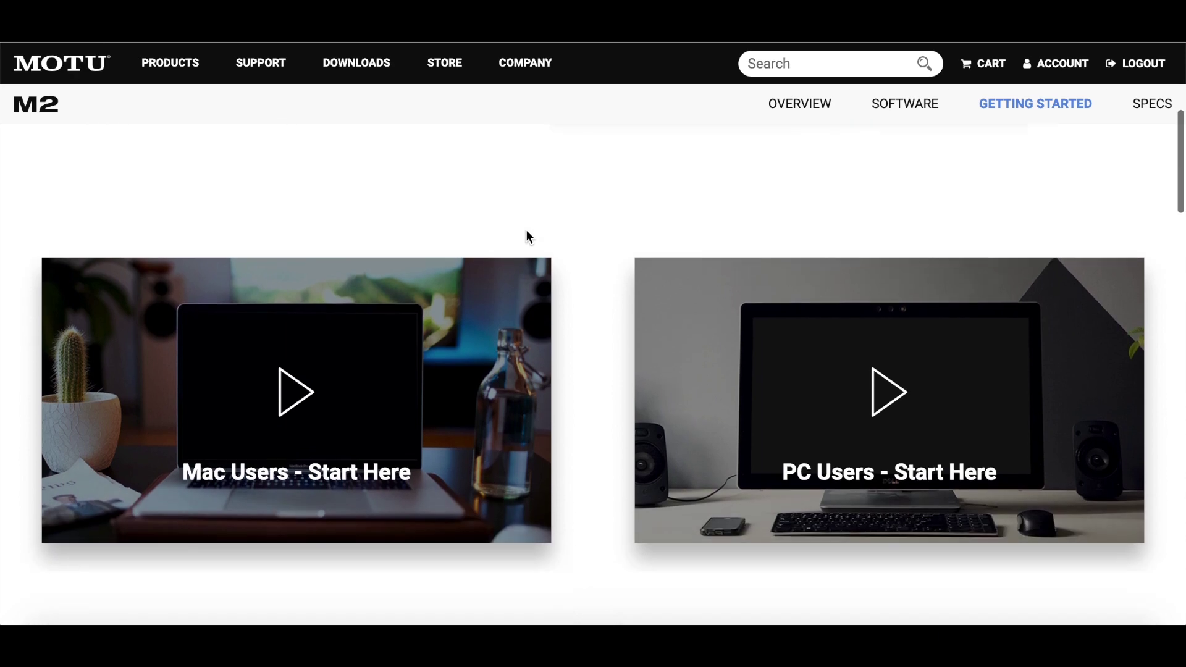
pyautogui.scroll(-4, 526, 233)
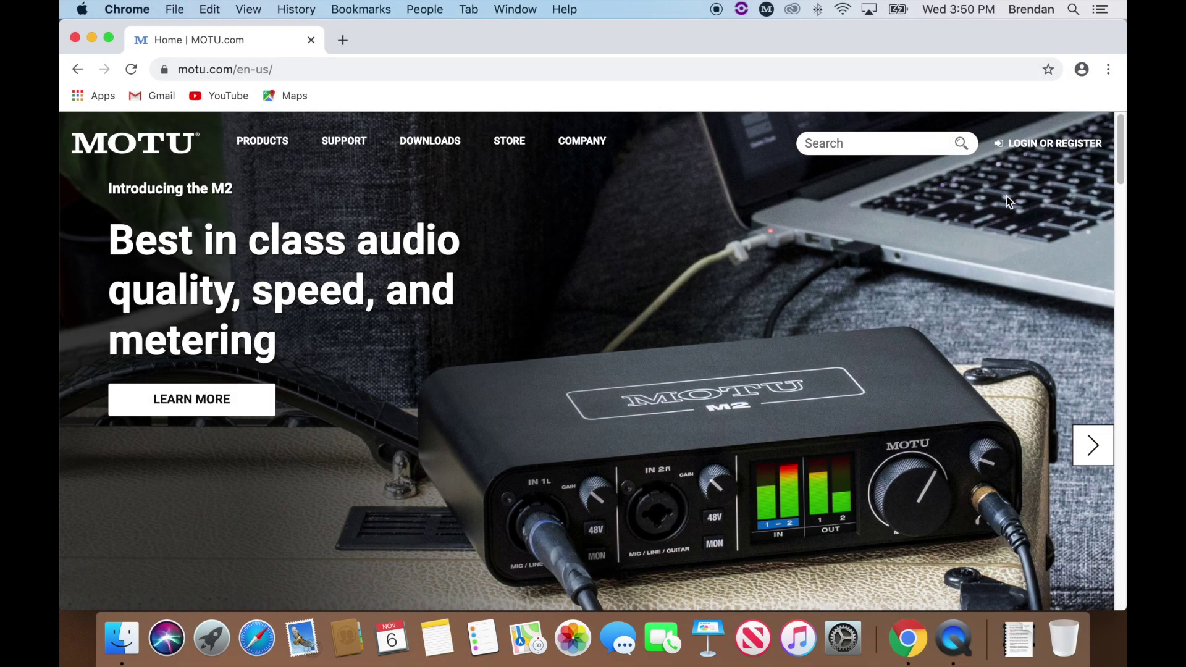
pyautogui.click(1035, 157)
pyautogui.click(150, 389)
pyautogui.press('Tab')
pyautogui.write('••••••••••••')
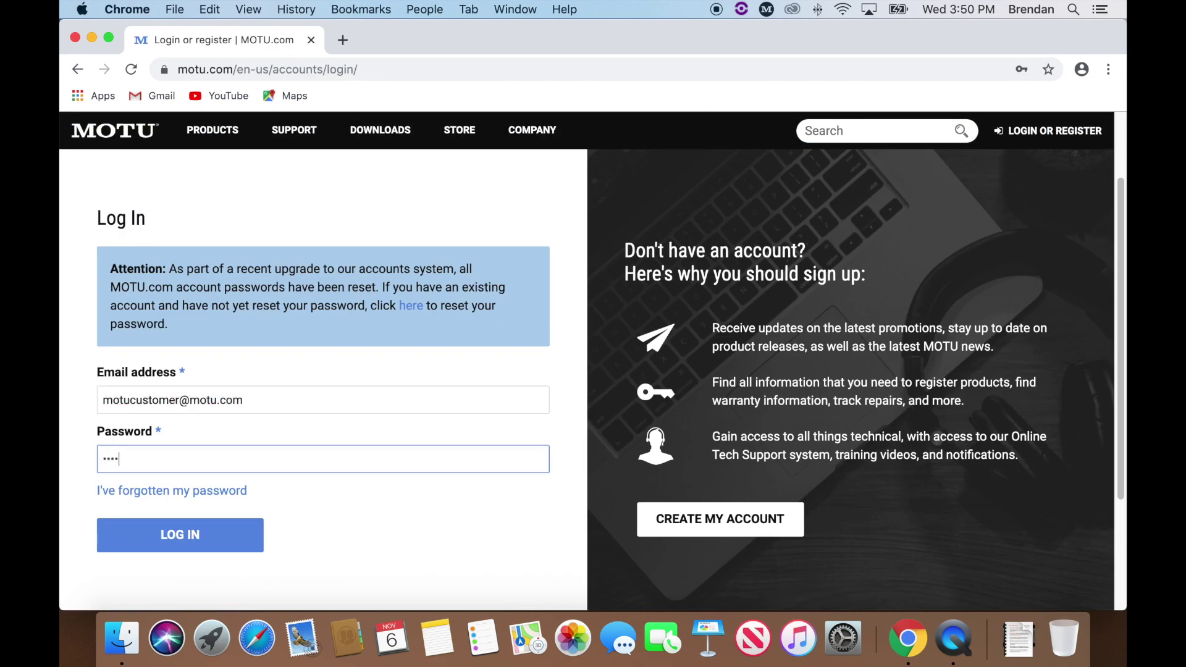
pyautogui.press('Return')
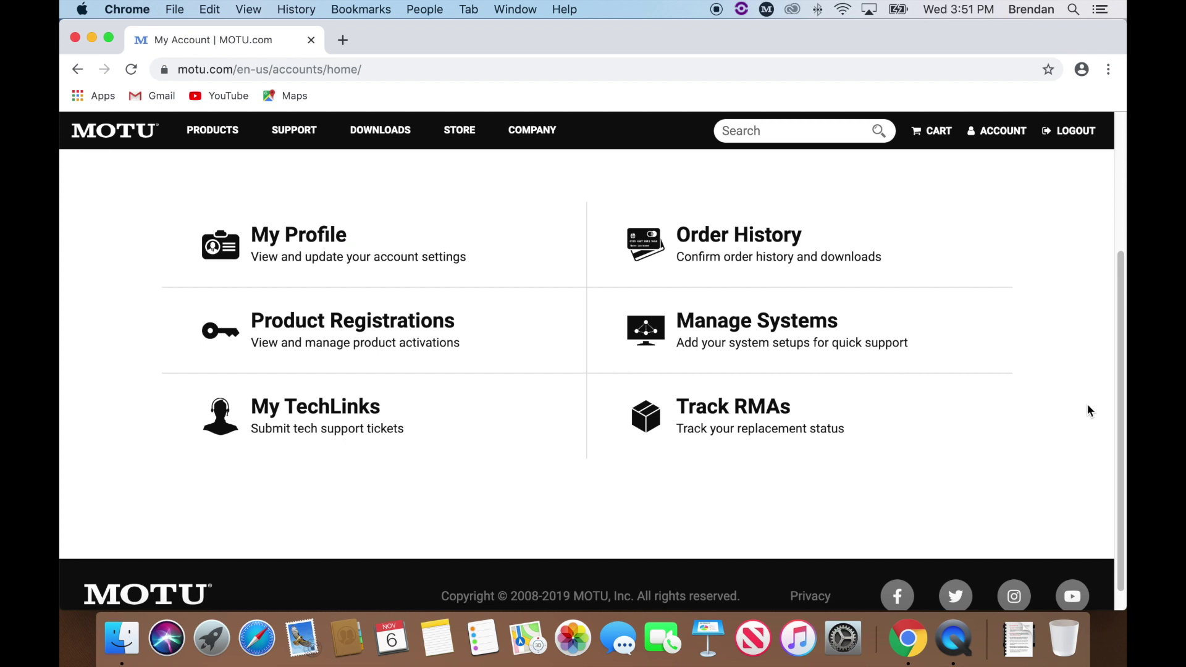
# - Download the Performer 10.1 Lite Mac installer from the M2's registered software
pyautogui.click(384, 327)
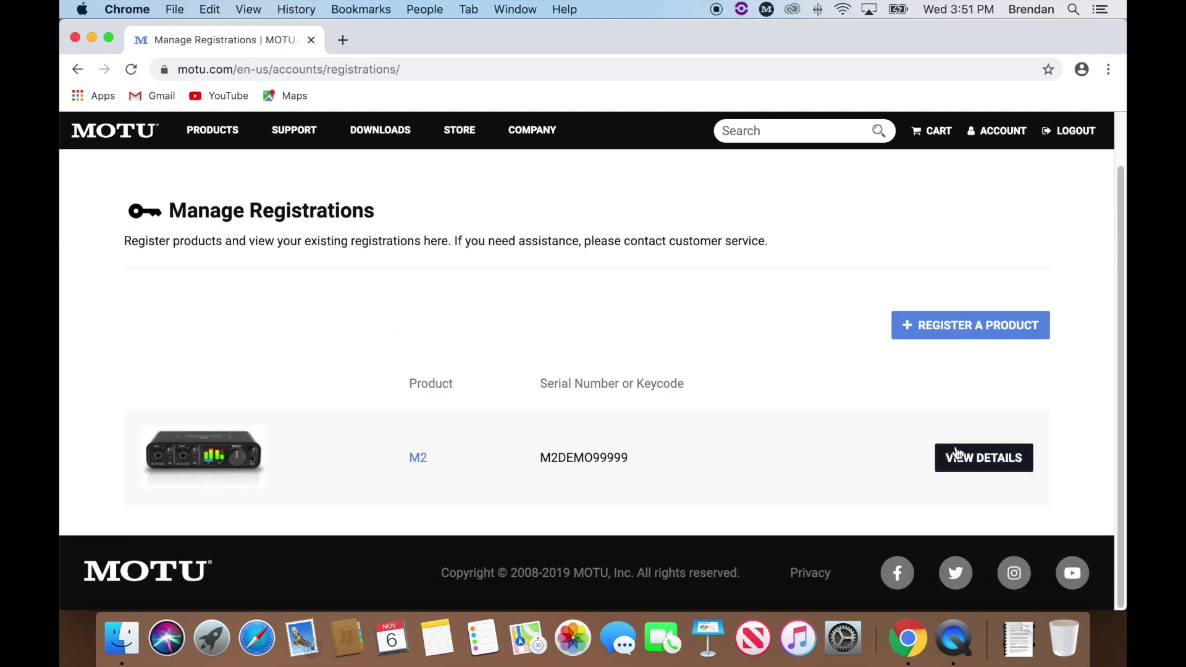
pyautogui.click(971, 456)
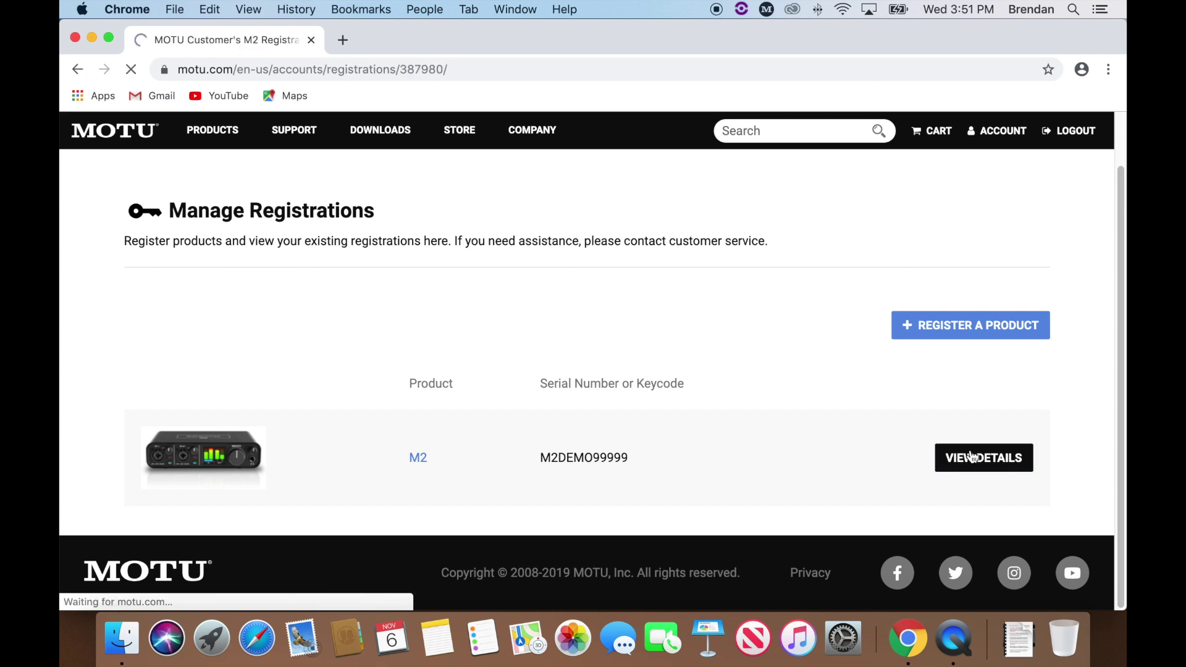
pyautogui.scroll(-1, 972, 457)
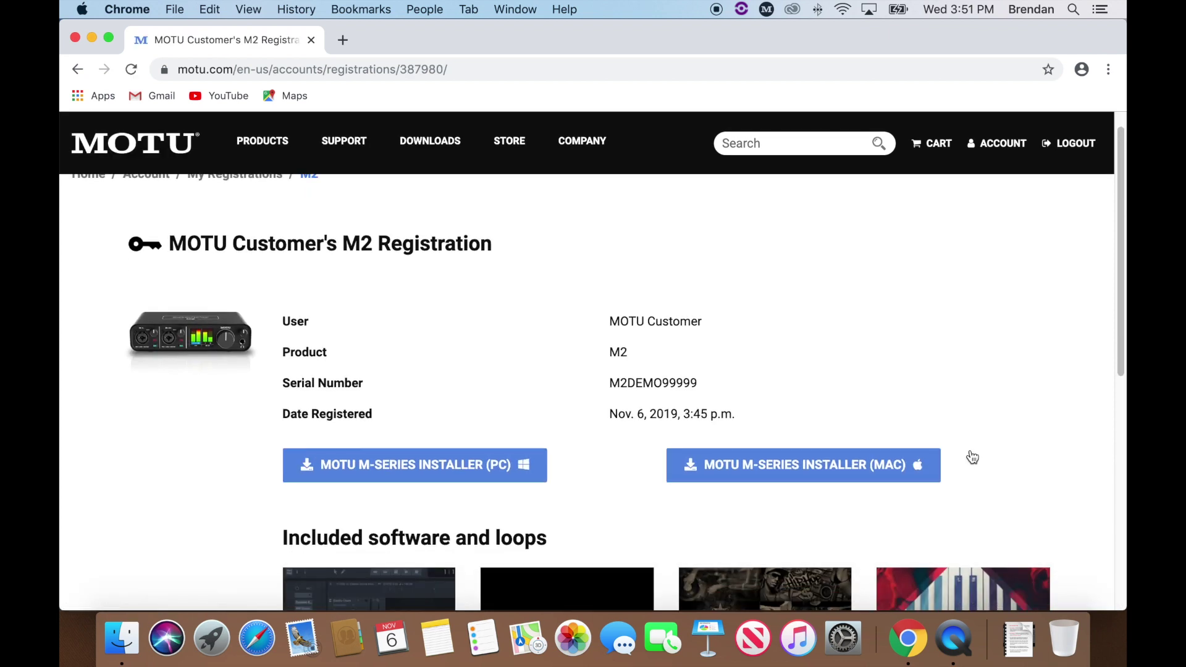
pyautogui.scroll(-5, 971, 457)
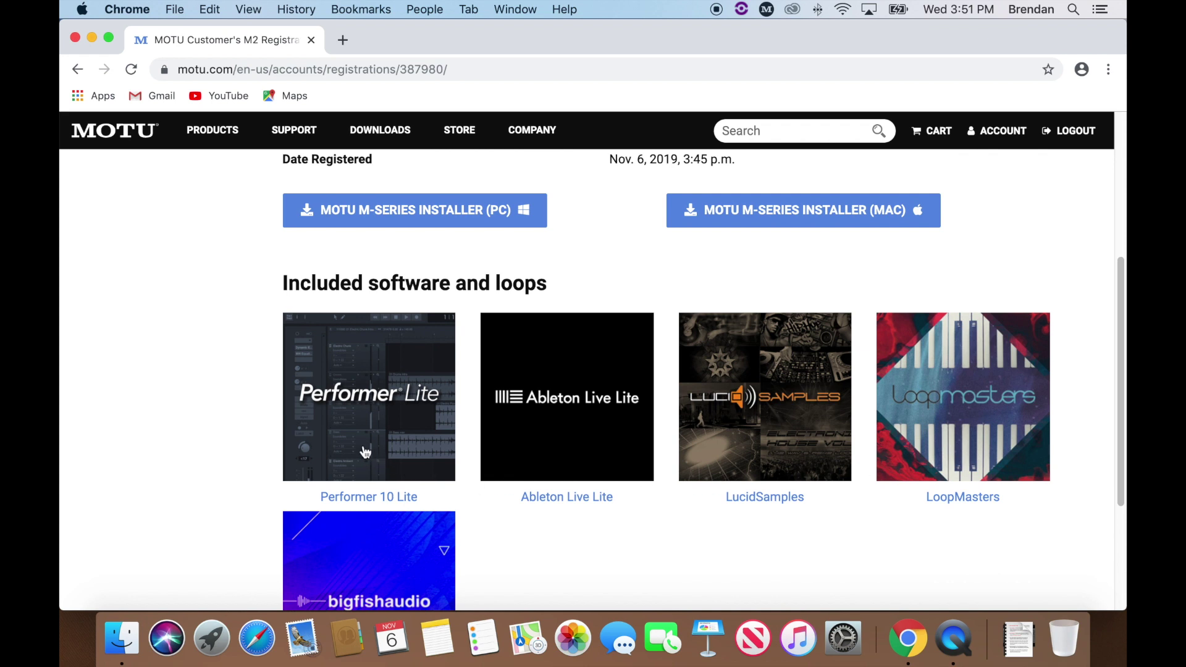
pyautogui.click(363, 418)
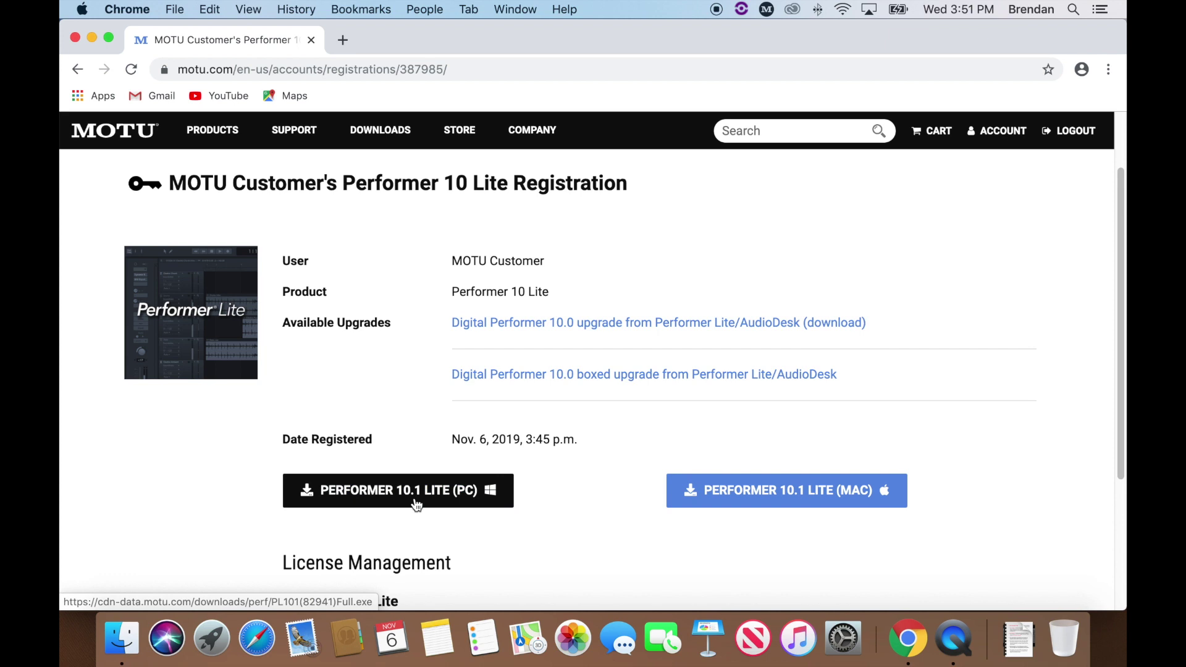
pyautogui.click(788, 499)
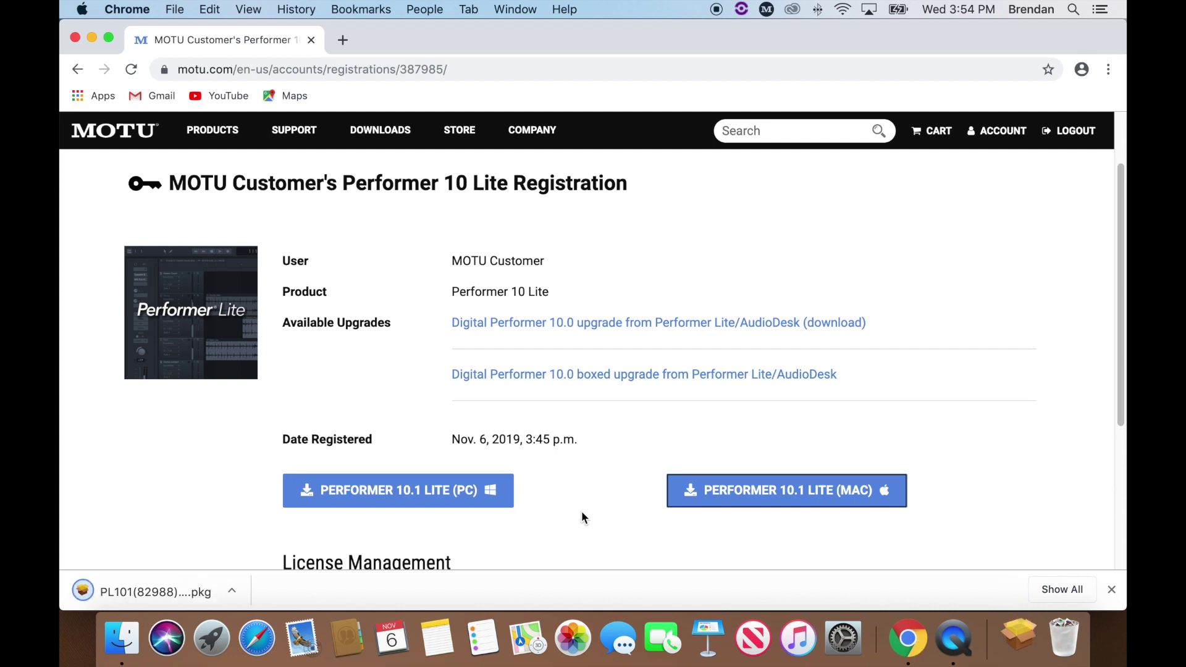
pyautogui.click(121, 639)
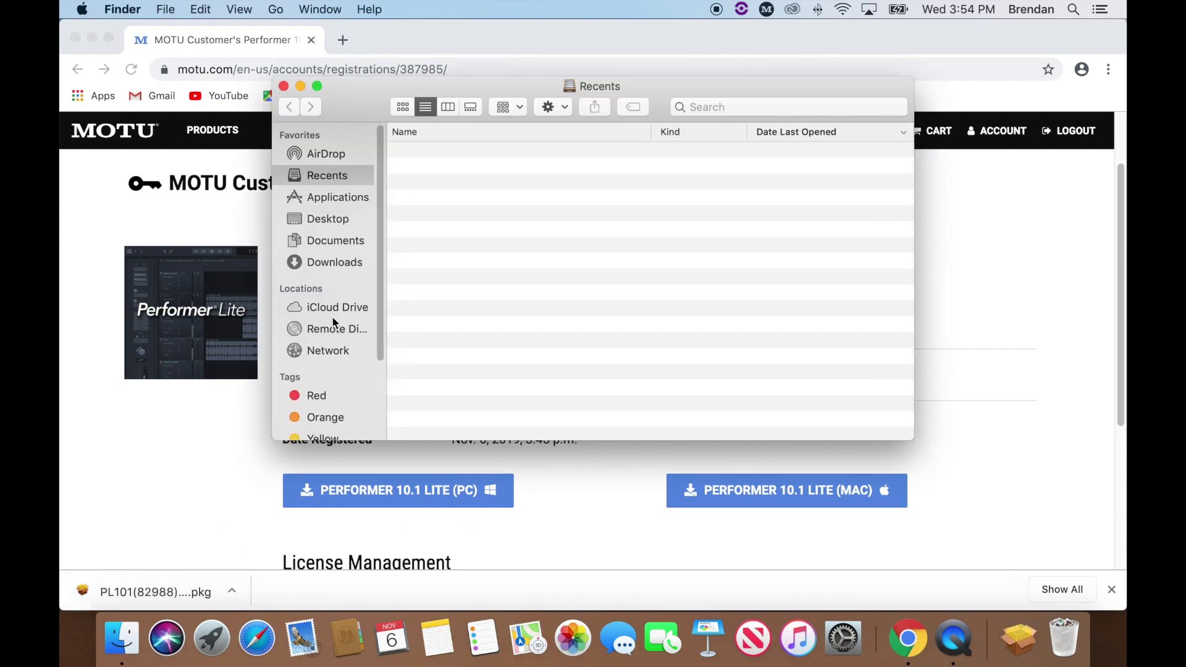
# - Run the downloaded PL101(82988)Full.pkg, accept the license, and install Performer Lite on Macintosh HD
pyautogui.click(347, 263)
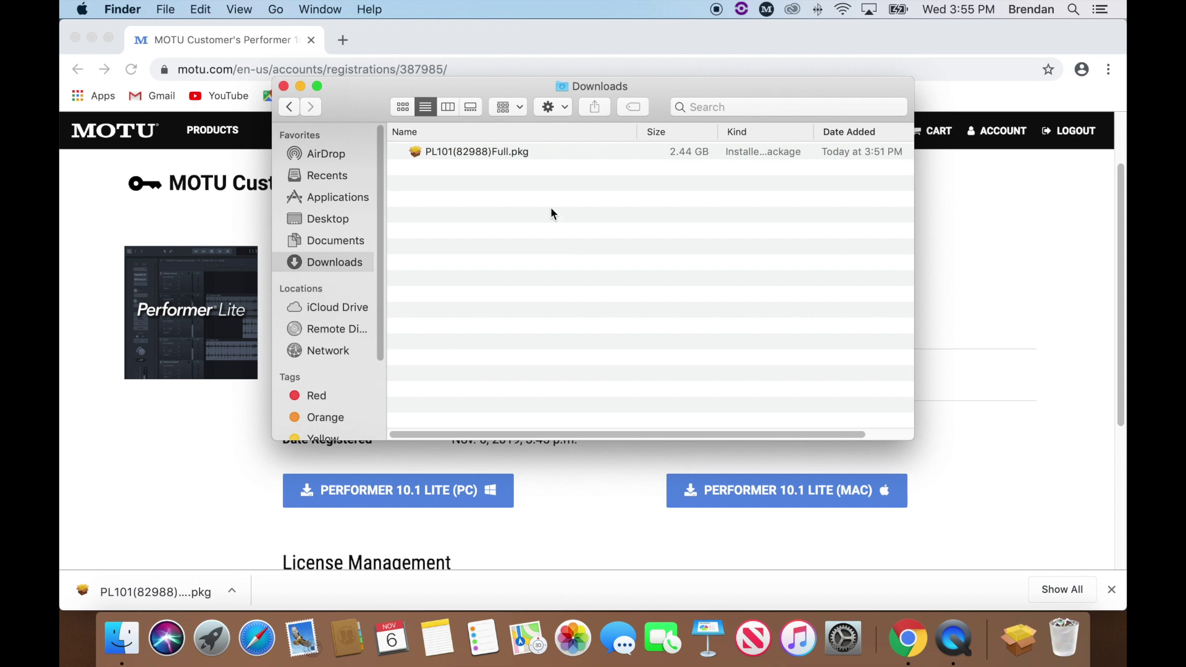
pyautogui.doubleClick(506, 151)
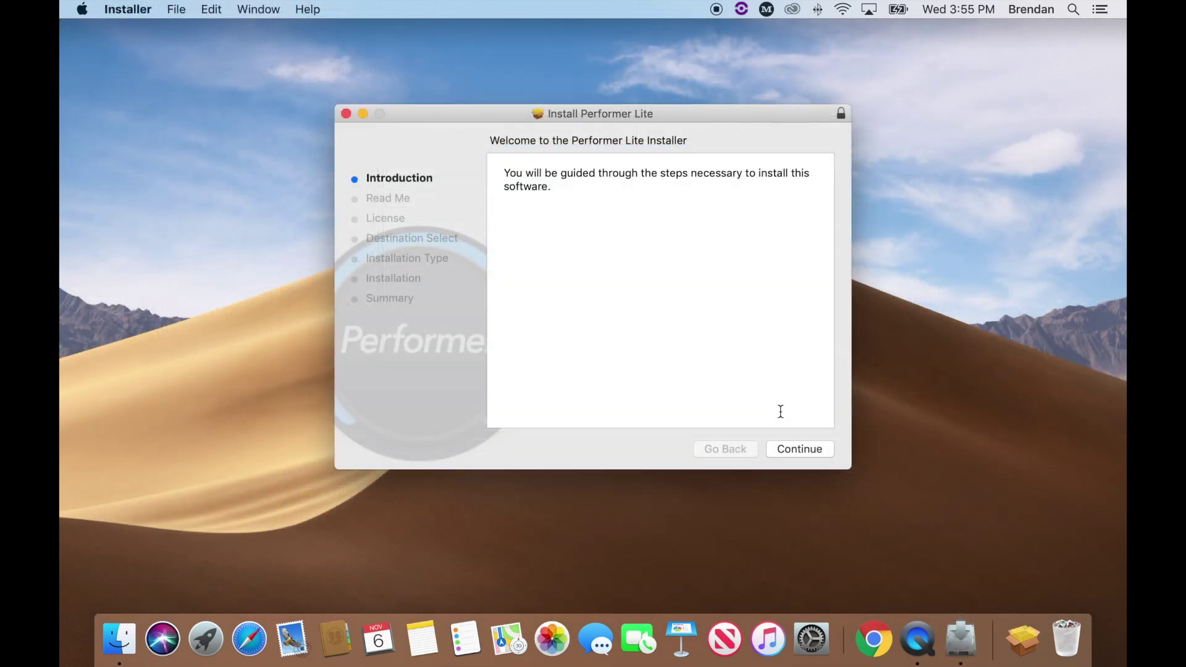
pyautogui.click(799, 449)
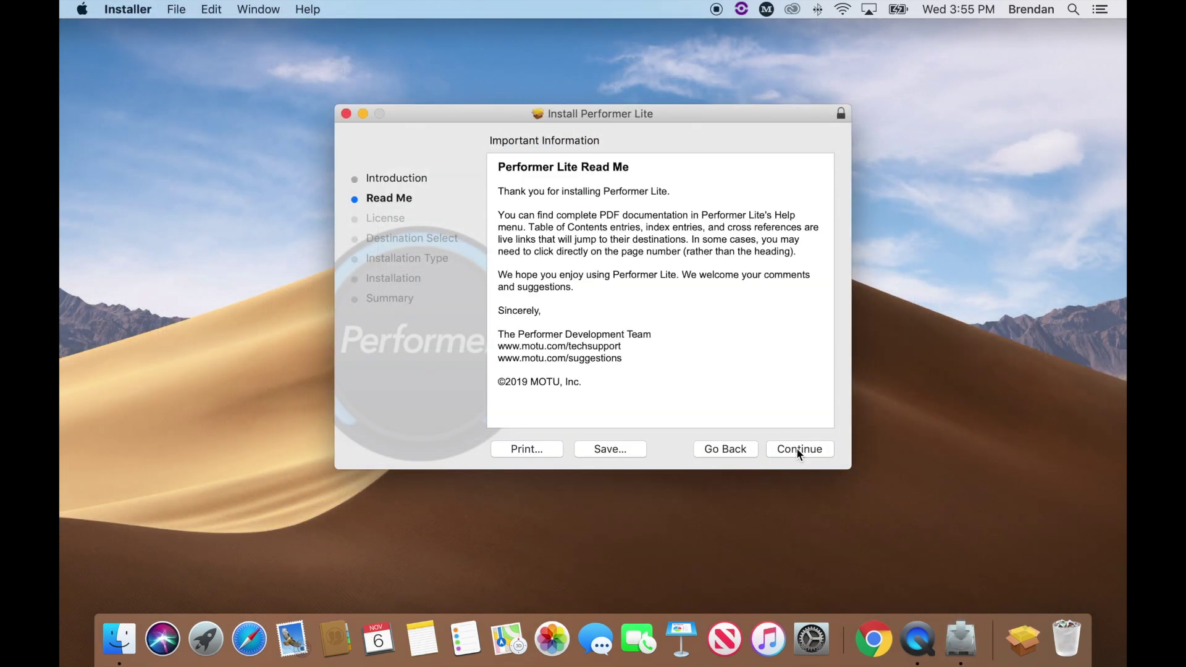
pyautogui.click(799, 449)
pyautogui.click(798, 450)
pyautogui.click(773, 243)
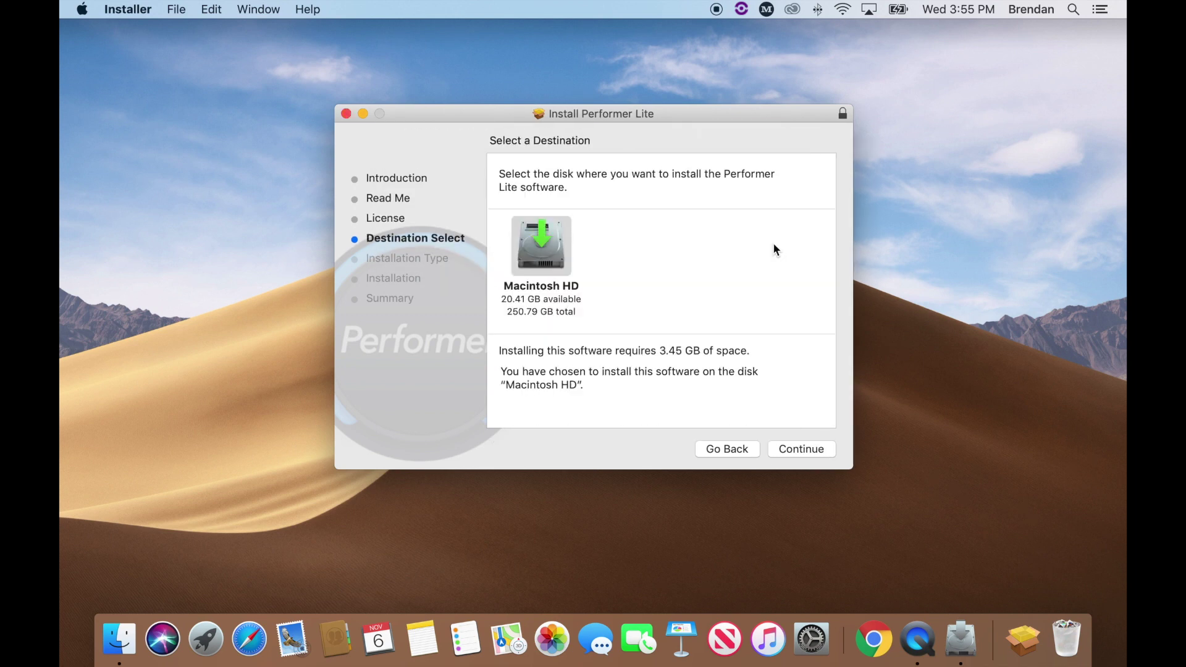
pyautogui.click(799, 444)
pyautogui.click(799, 445)
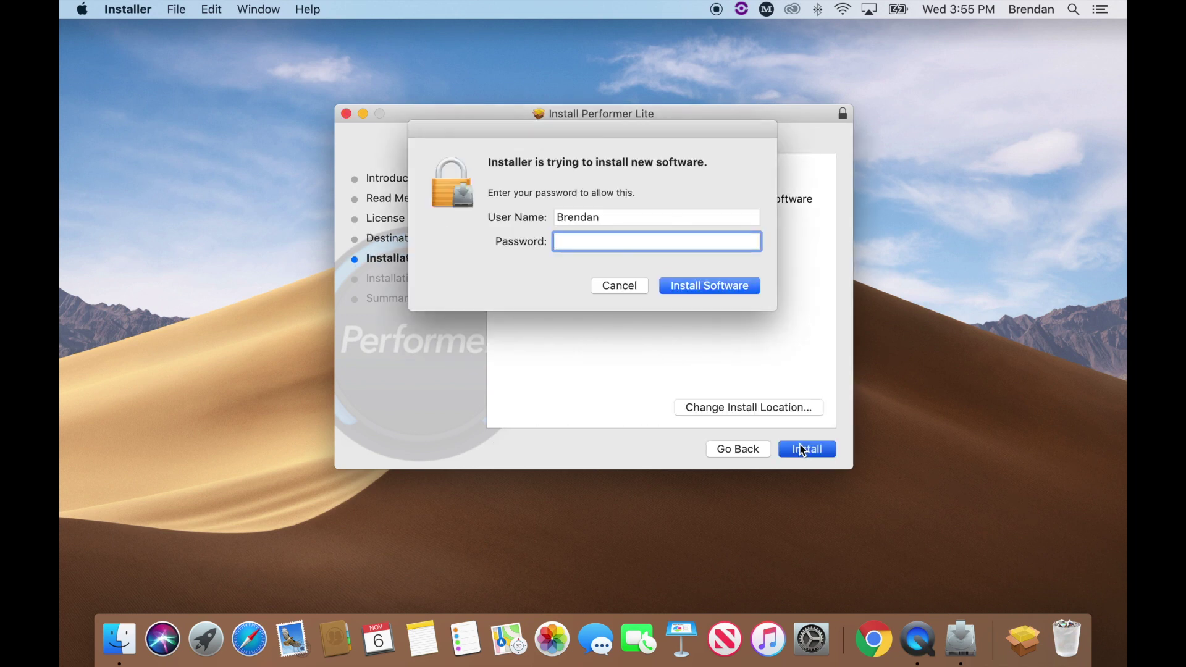
pyautogui.write('•••••••')
pyautogui.press('Return')
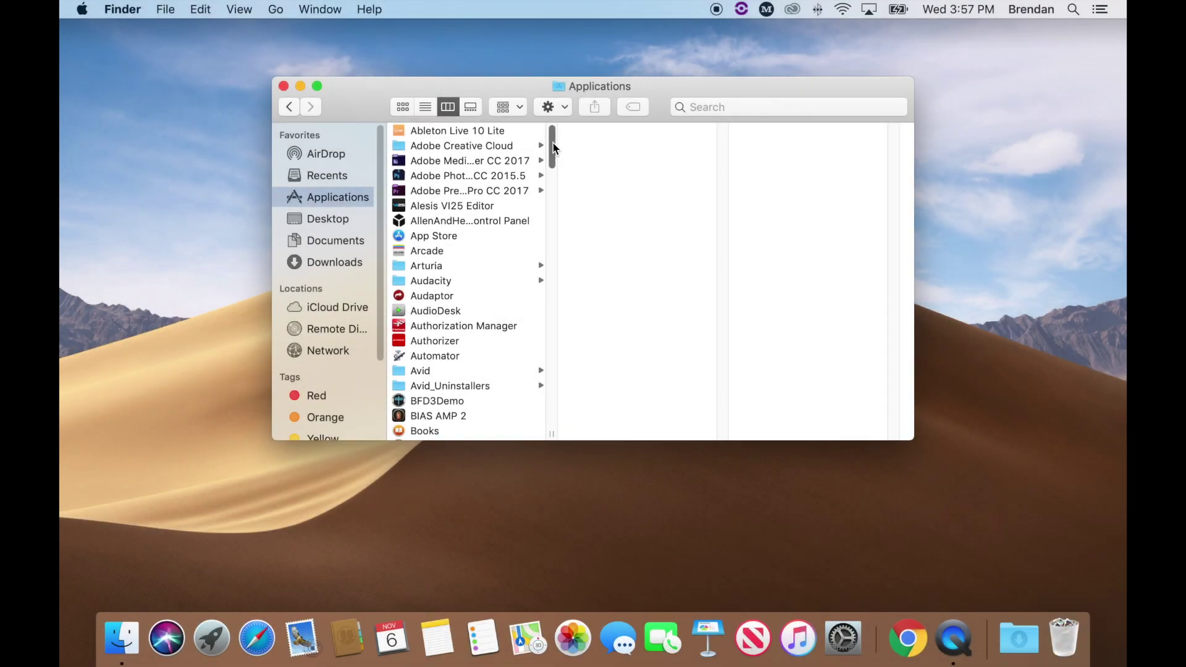
# - Launch Performer Lite from the Applications folder
pyautogui.moveTo(553, 146); pyautogui.dragTo(560, 337)
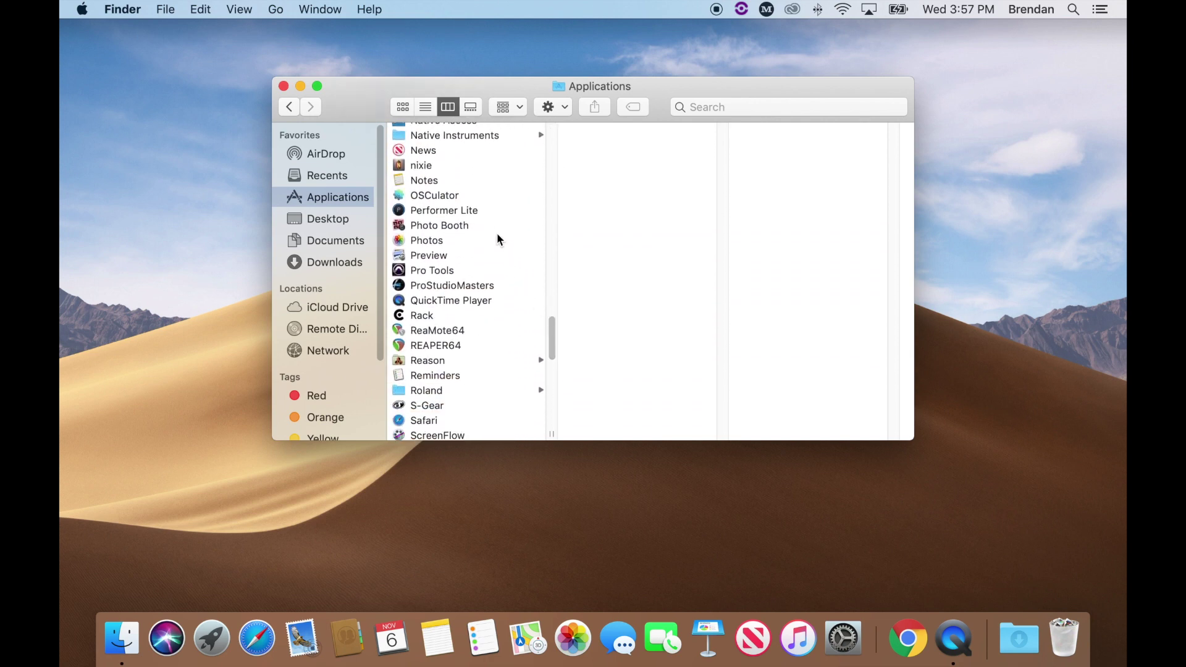
pyautogui.doubleClick(492, 212)
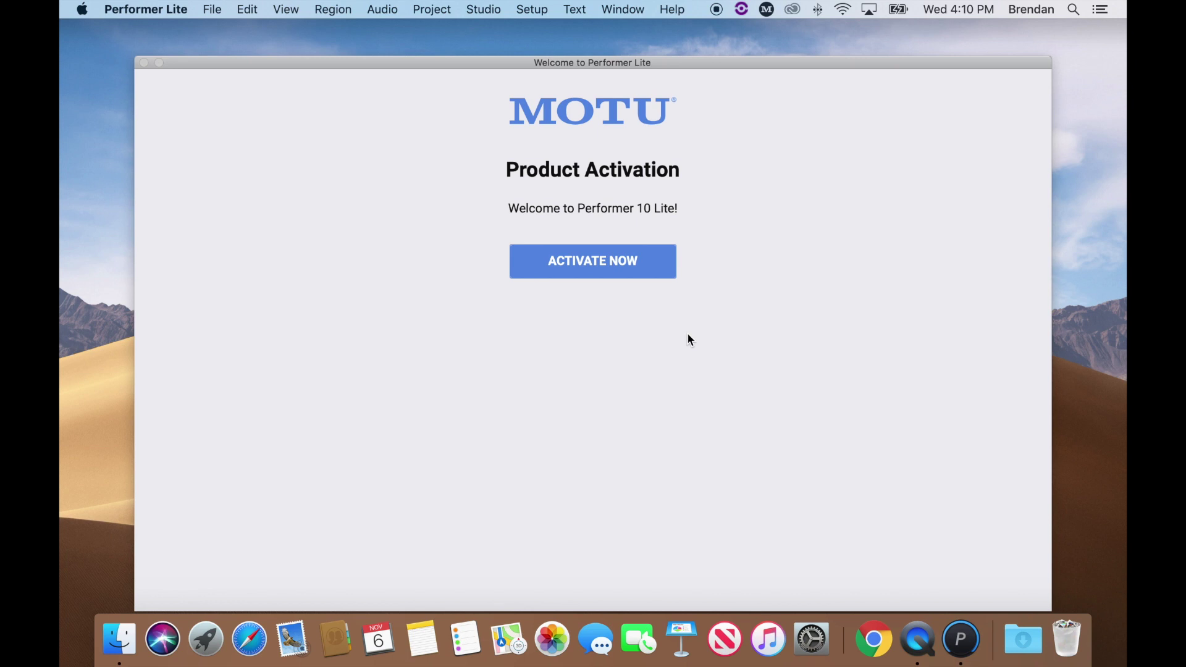
# - Log in to the MOTU account from Performer Lite's activation screen
pyautogui.click(616, 278)
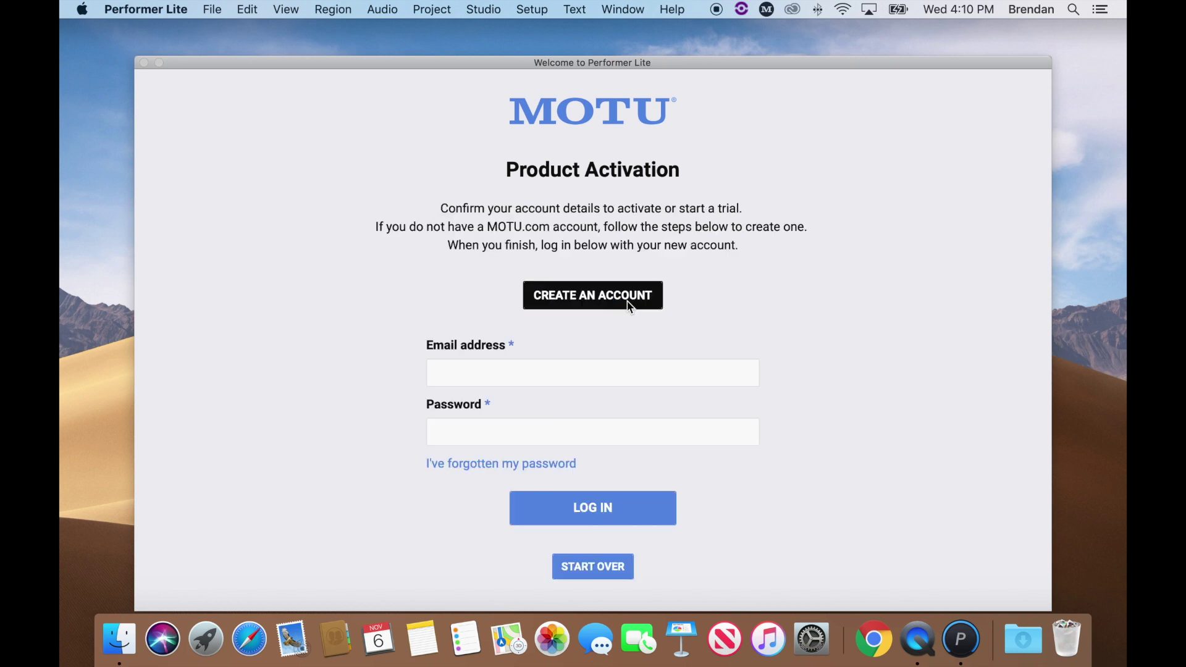
pyautogui.click(610, 374)
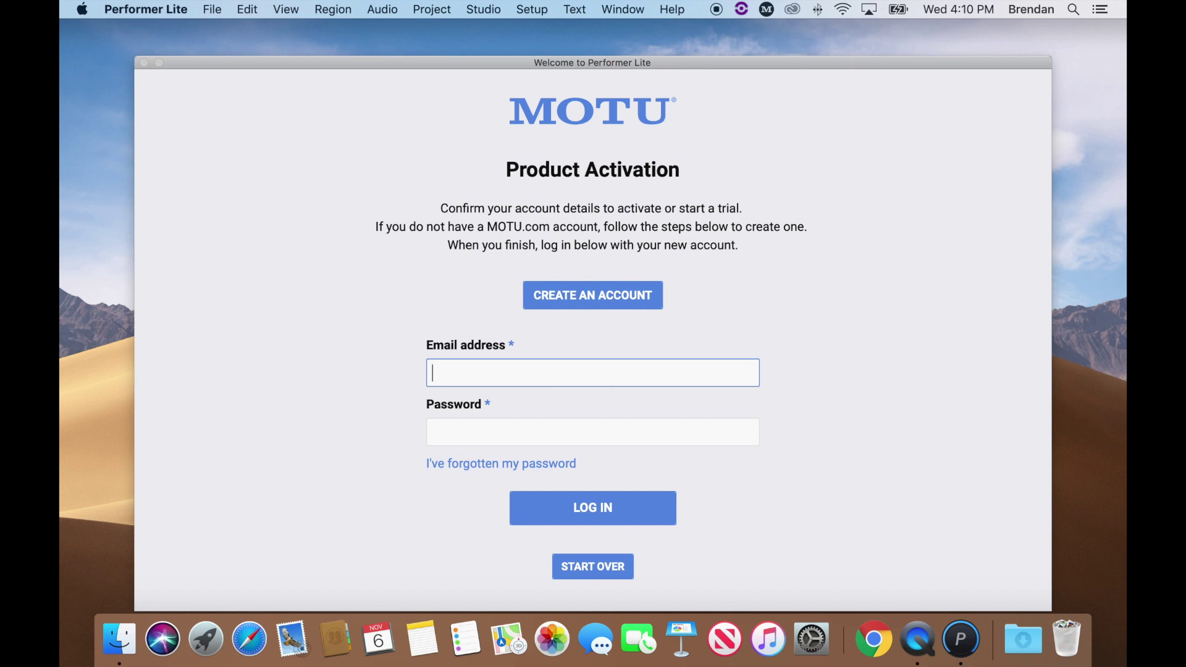
pyautogui.press('Tab')
pyautogui.write('•••••')
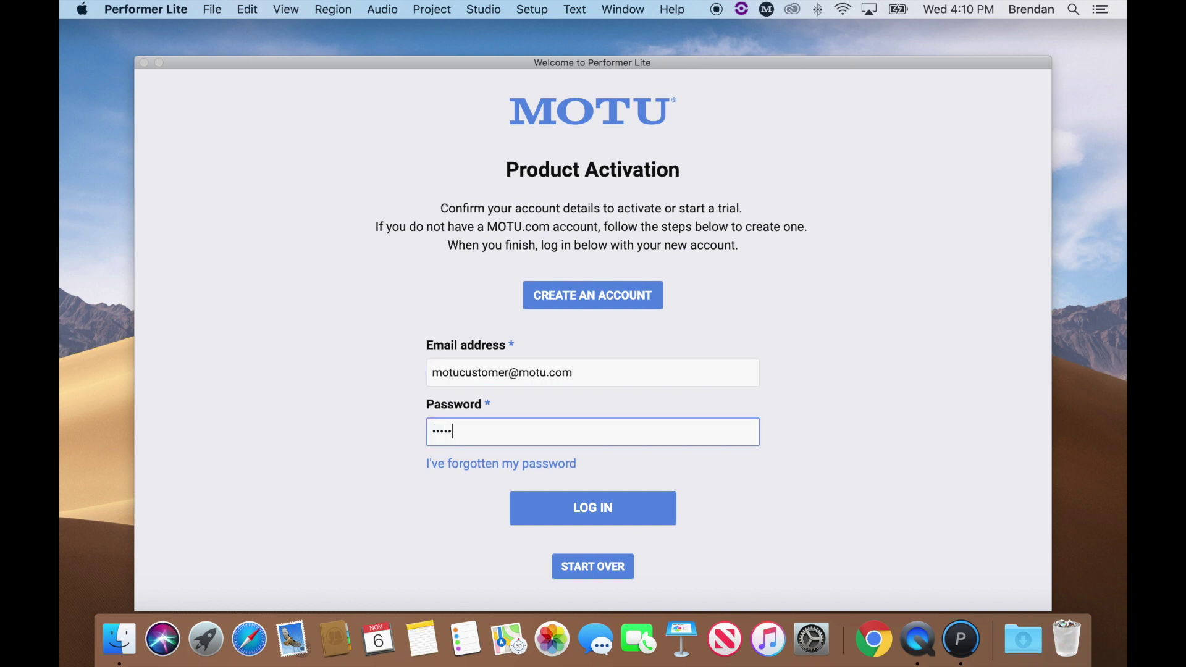
pyautogui.write('•••••••')
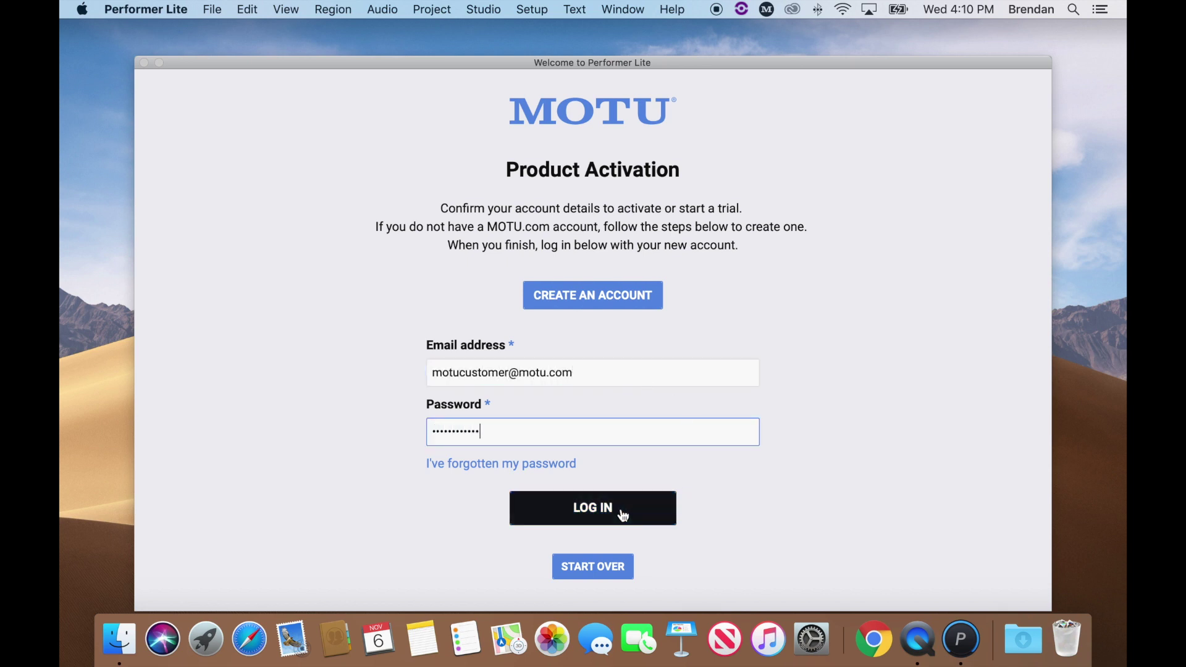
pyautogui.click(623, 509)
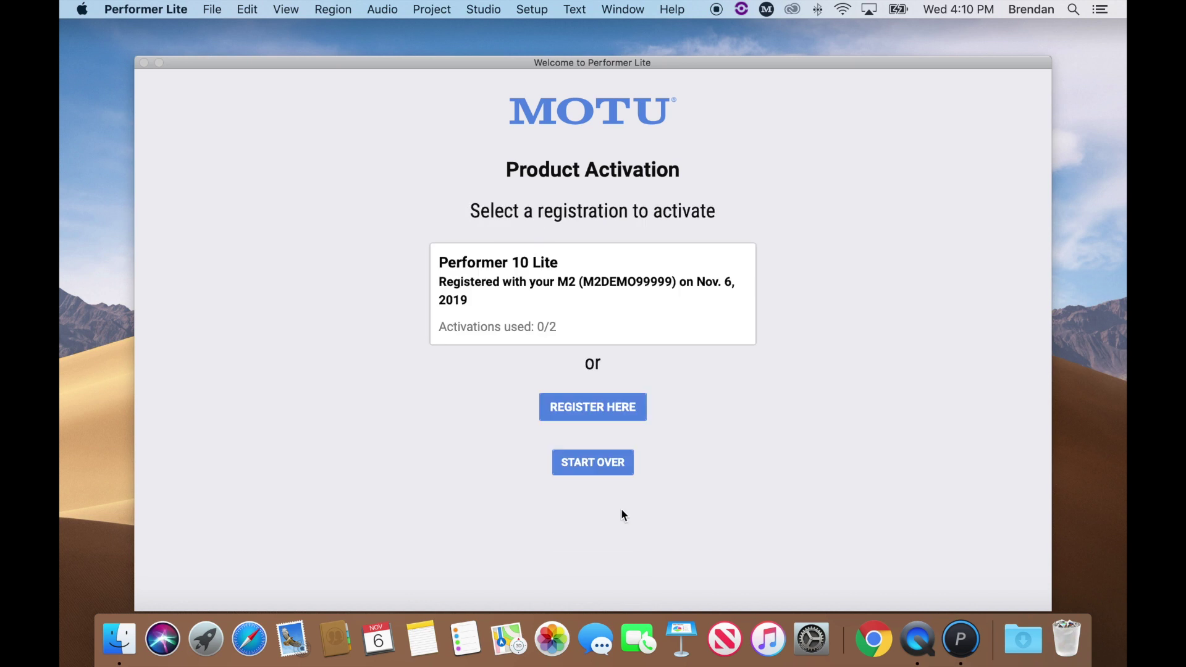
# - Activate this computer under the nickname 'MOTU's MacBook Pro' and dismiss the success page
pyautogui.click(686, 312)
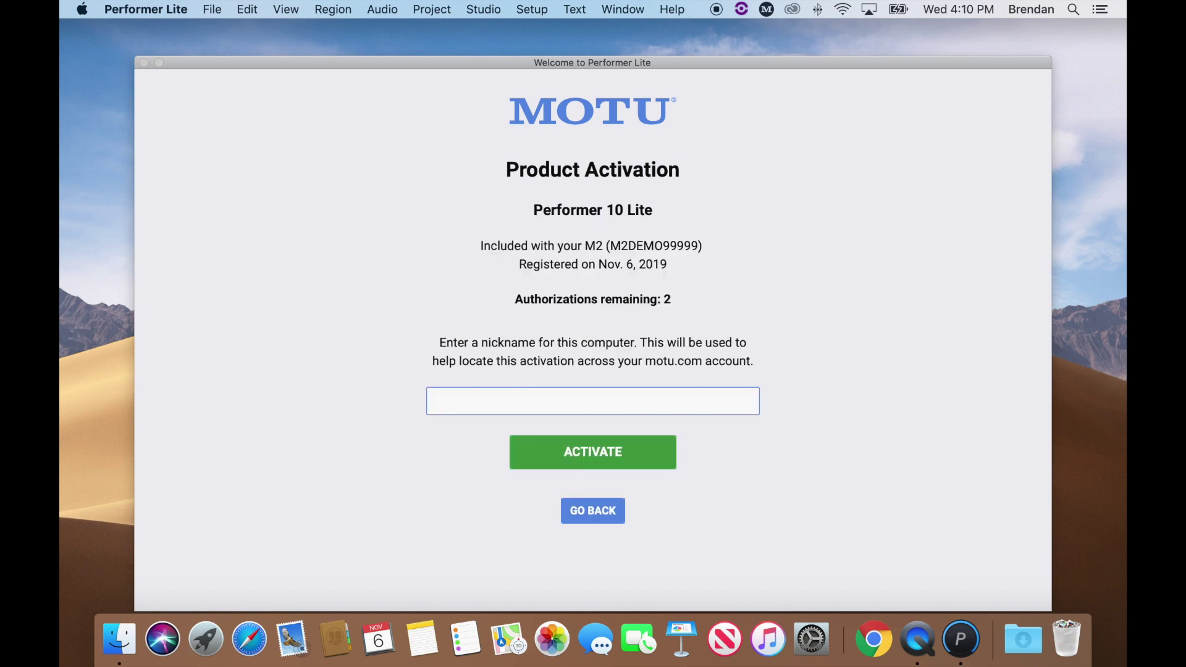
pyautogui.write("MOTU's MacBook Pro")
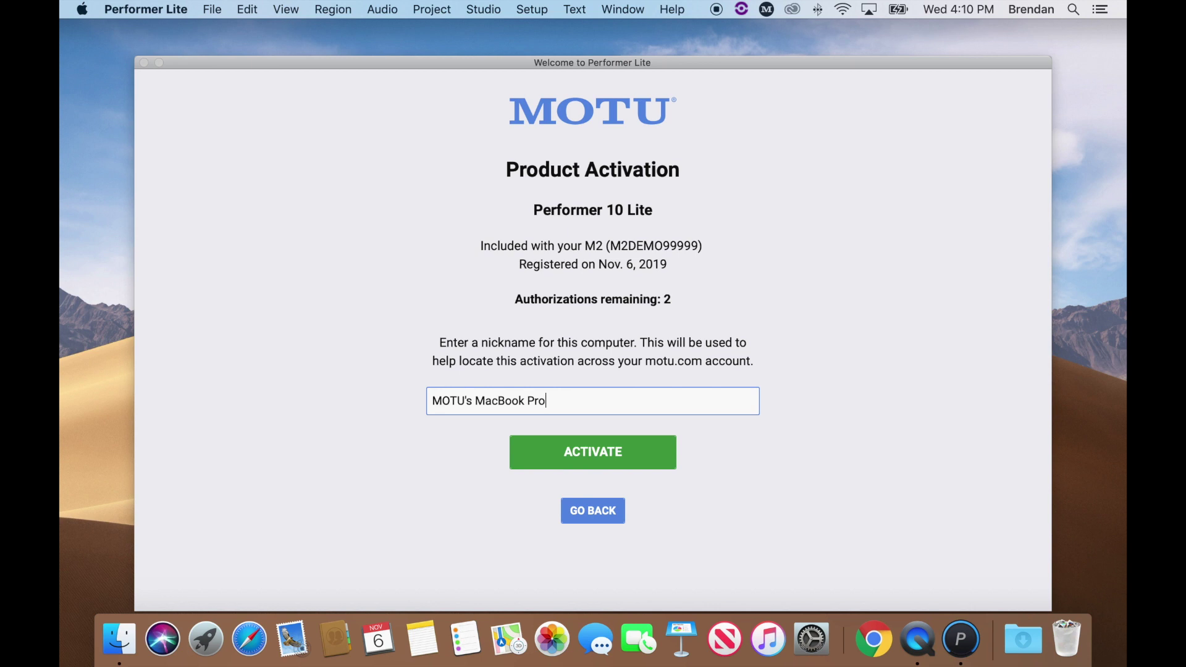
pyautogui.click(610, 457)
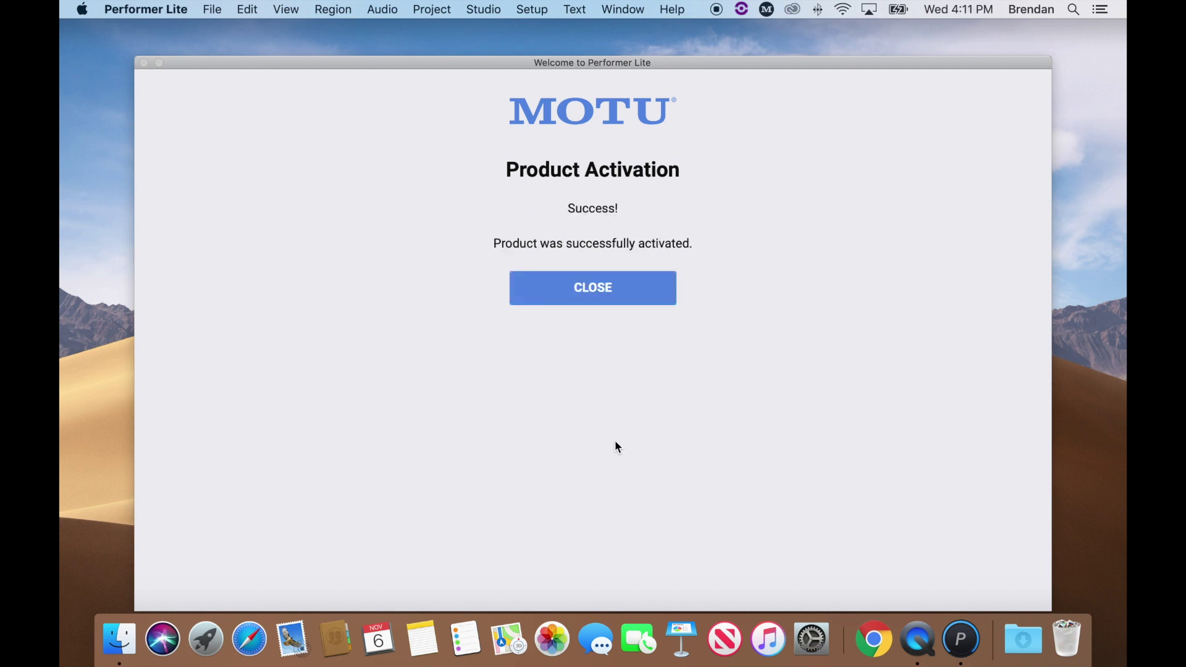
pyautogui.click(607, 297)
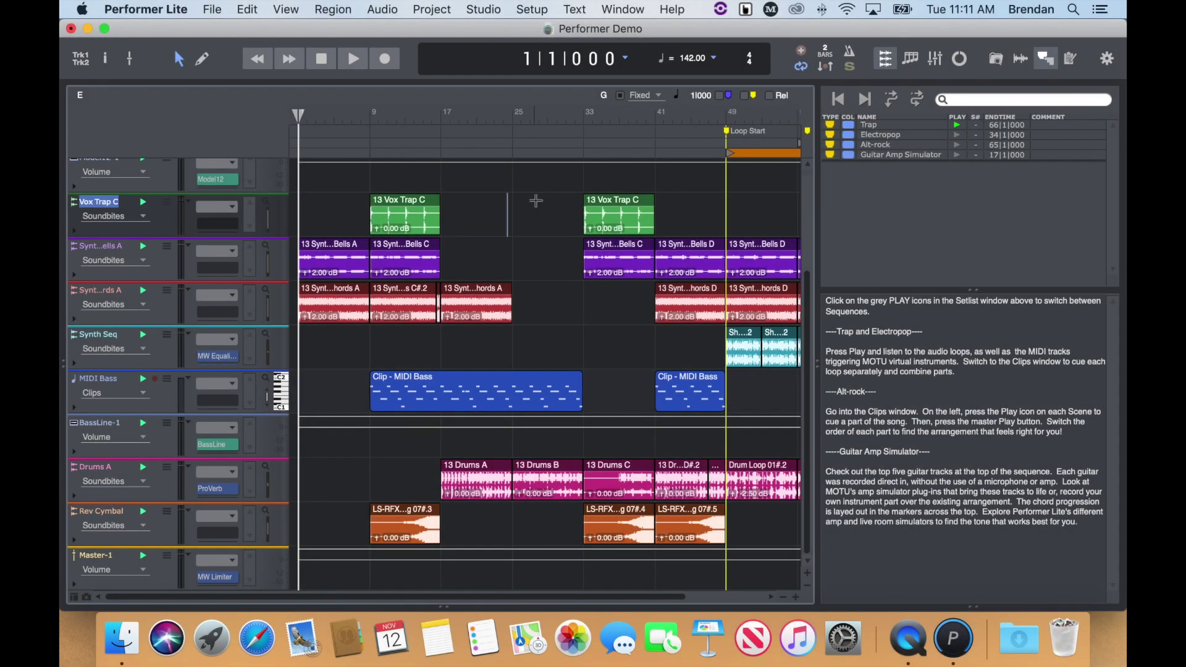
# - Open the Configure Hardware Driver dialog from the Setup menu
pyautogui.click(536, 201)
pyautogui.click(532, 10)
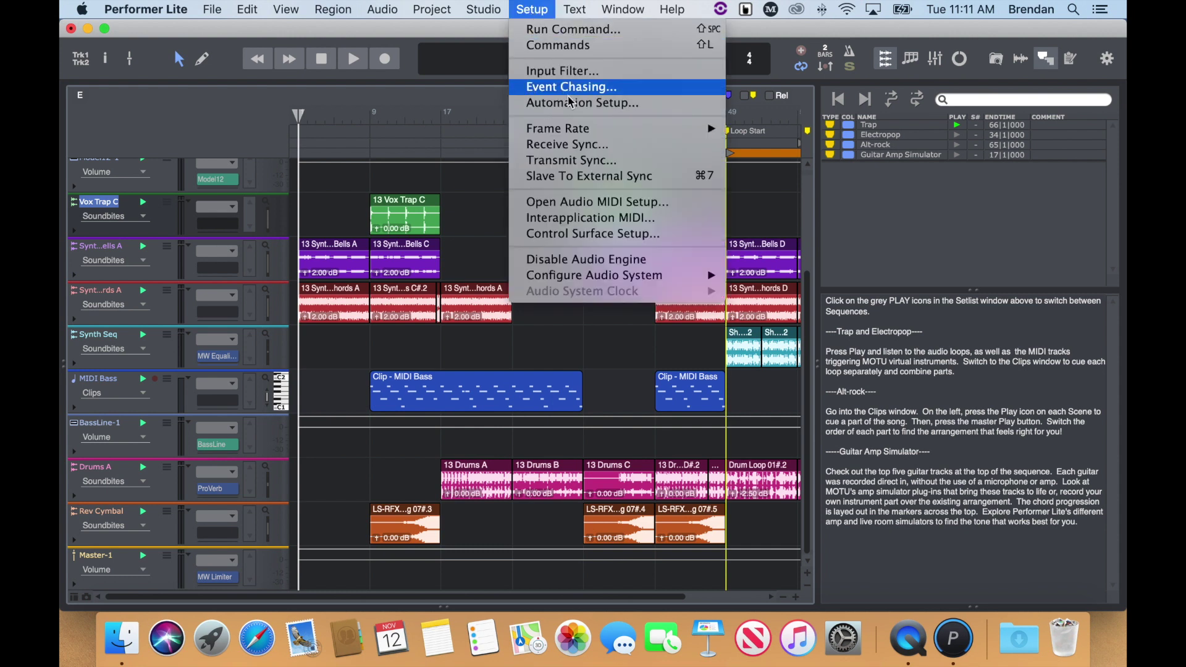
pyautogui.moveTo(691, 278)
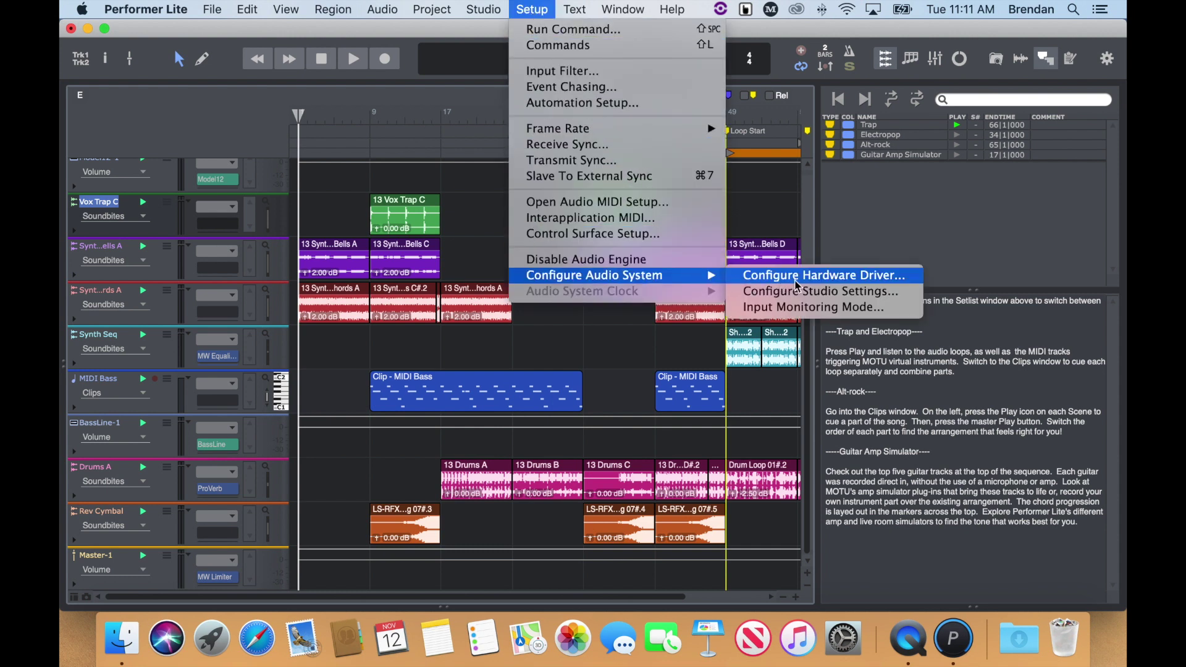
pyautogui.click(842, 279)
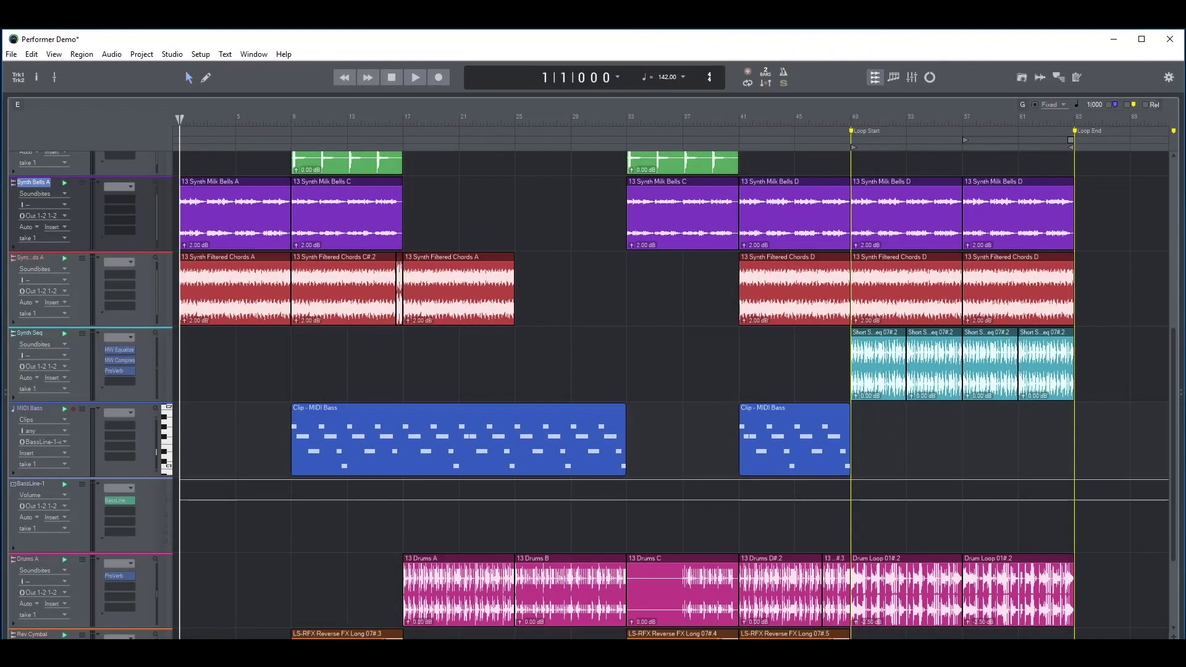
pyautogui.click(200, 55)
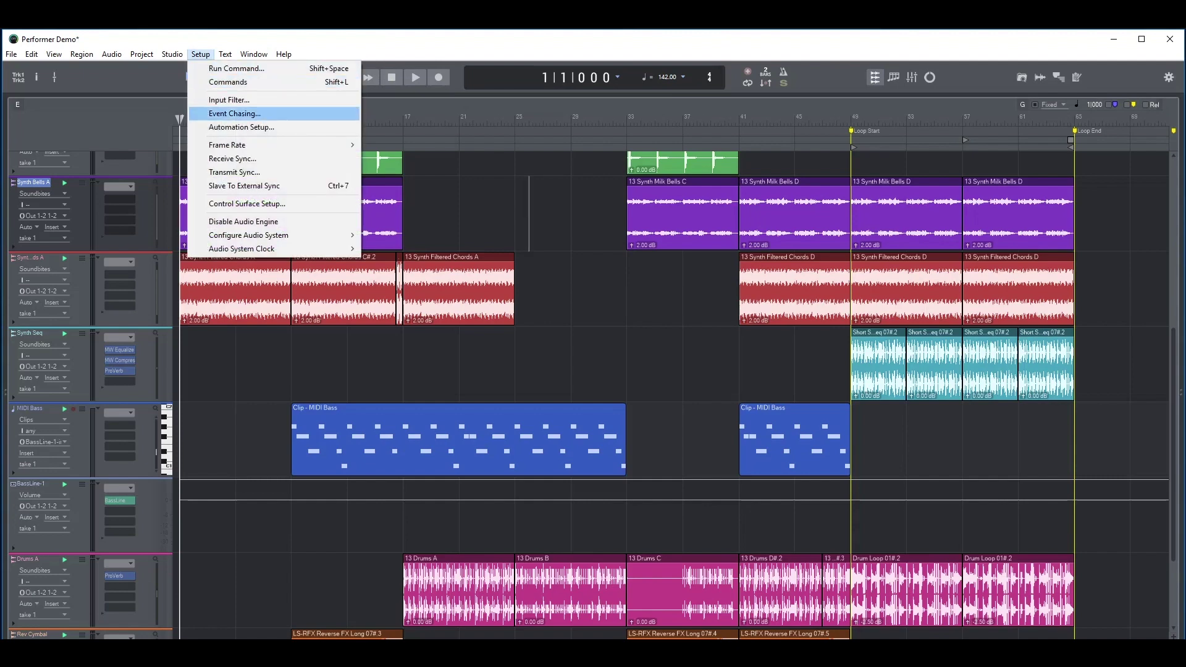
pyautogui.moveTo(278, 235)
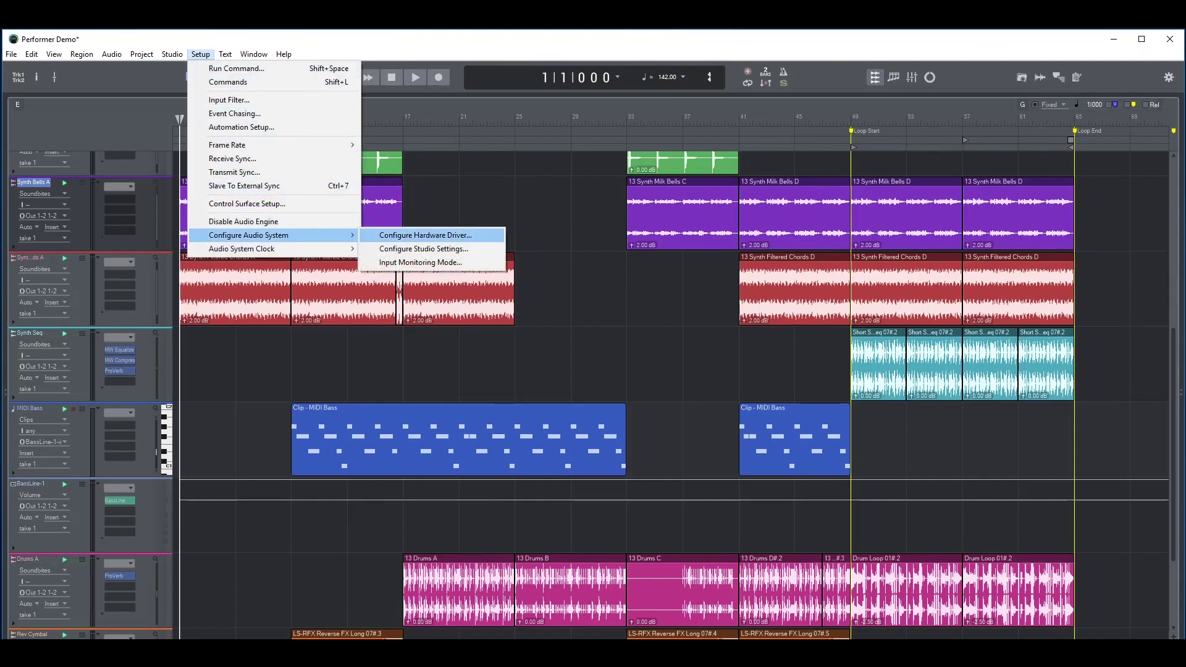
pyautogui.press('Return')
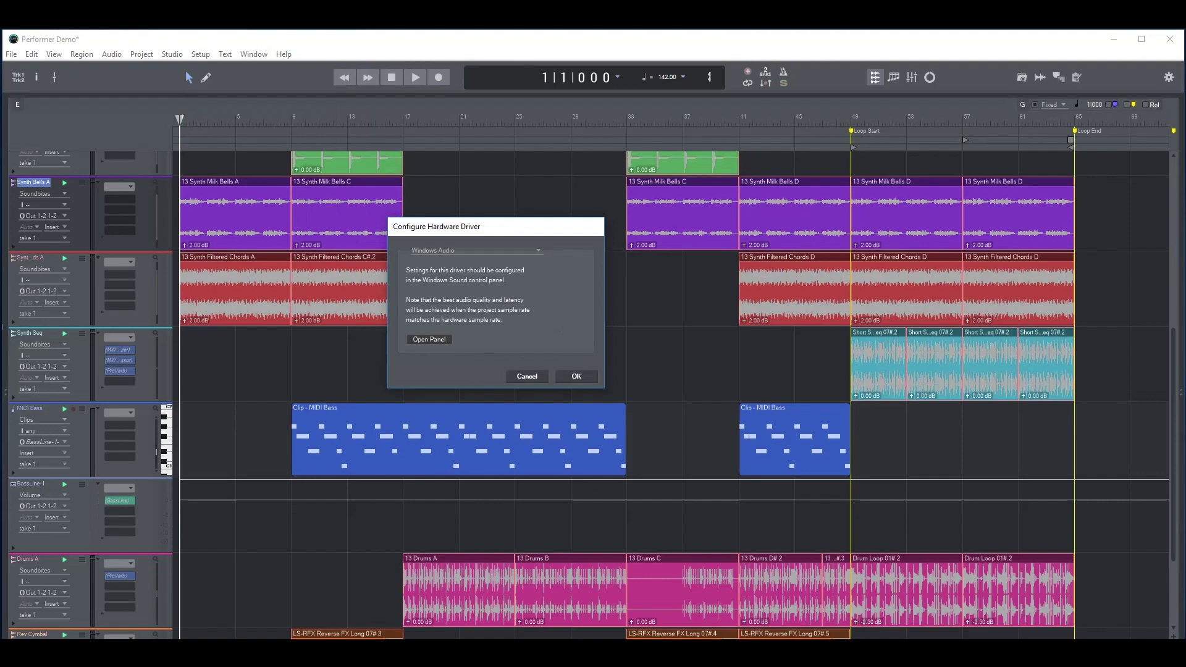
# - Set the audio driver to ASIO with the MOTU M Series device and confirm
pyautogui.hotkey('alt', 'Down')
pyautogui.press('Down')
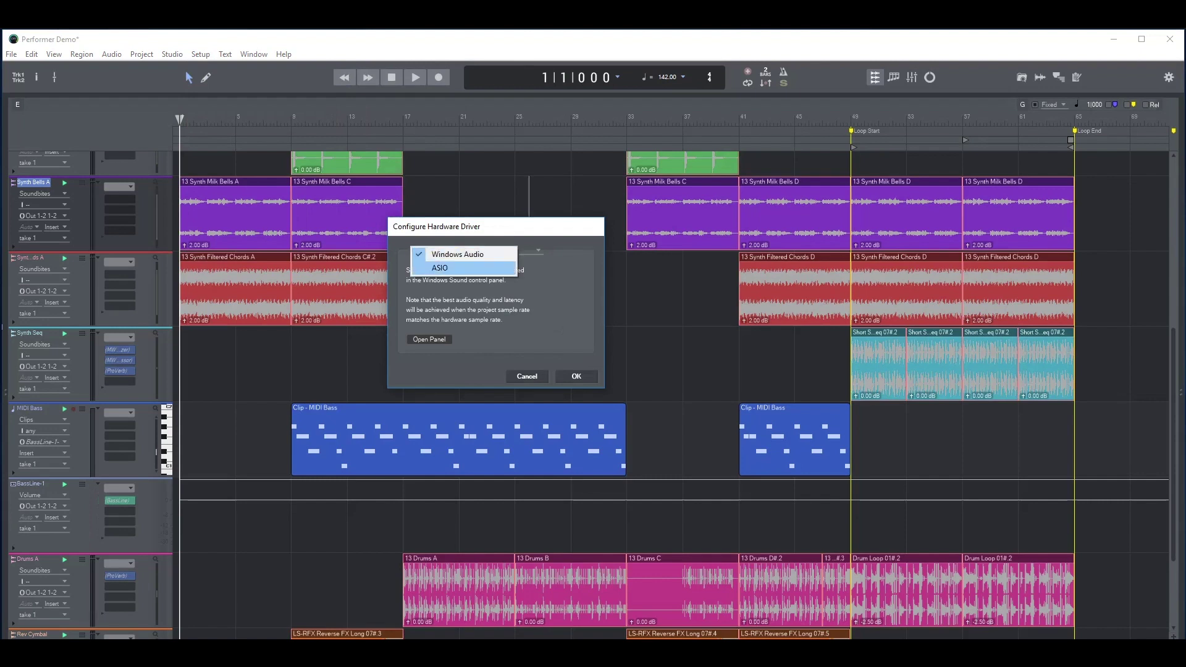
pyautogui.press('Return')
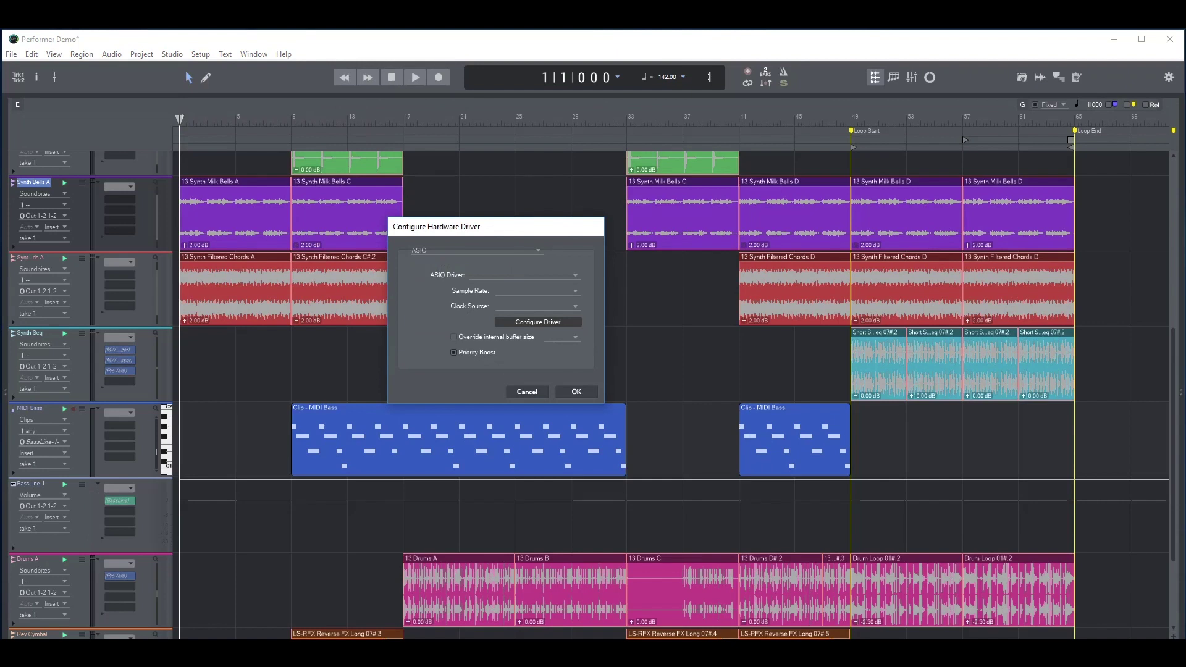
pyautogui.press('Tab')
pyautogui.hotkey('alt', 'Down')
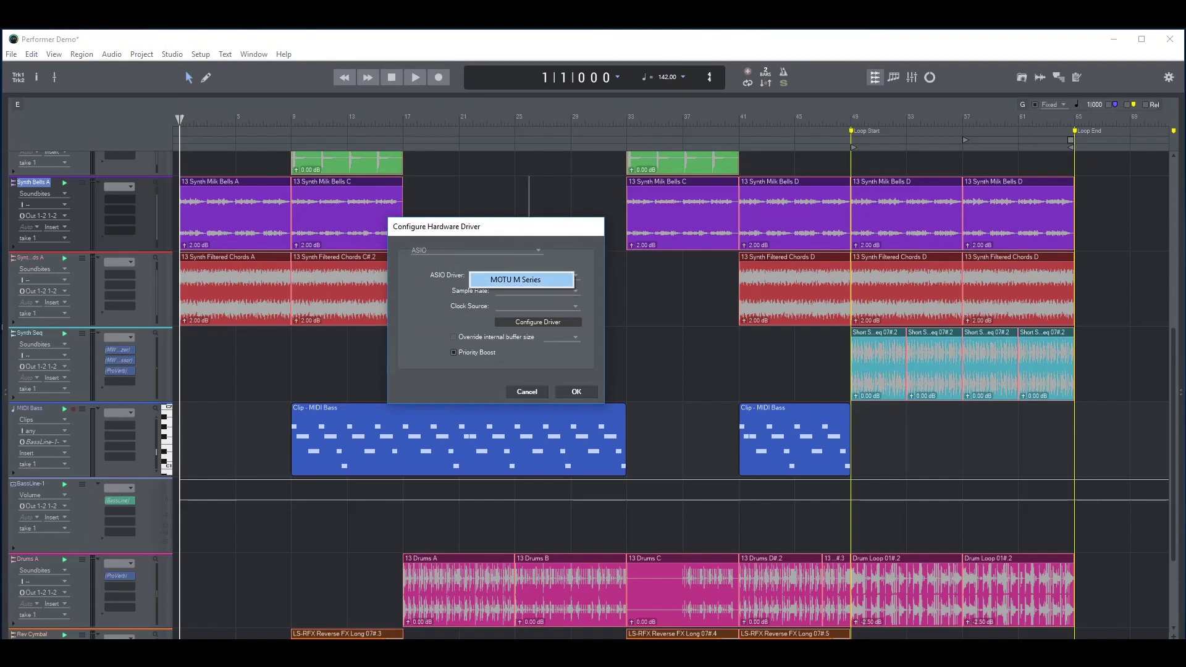
pyautogui.press('Return')
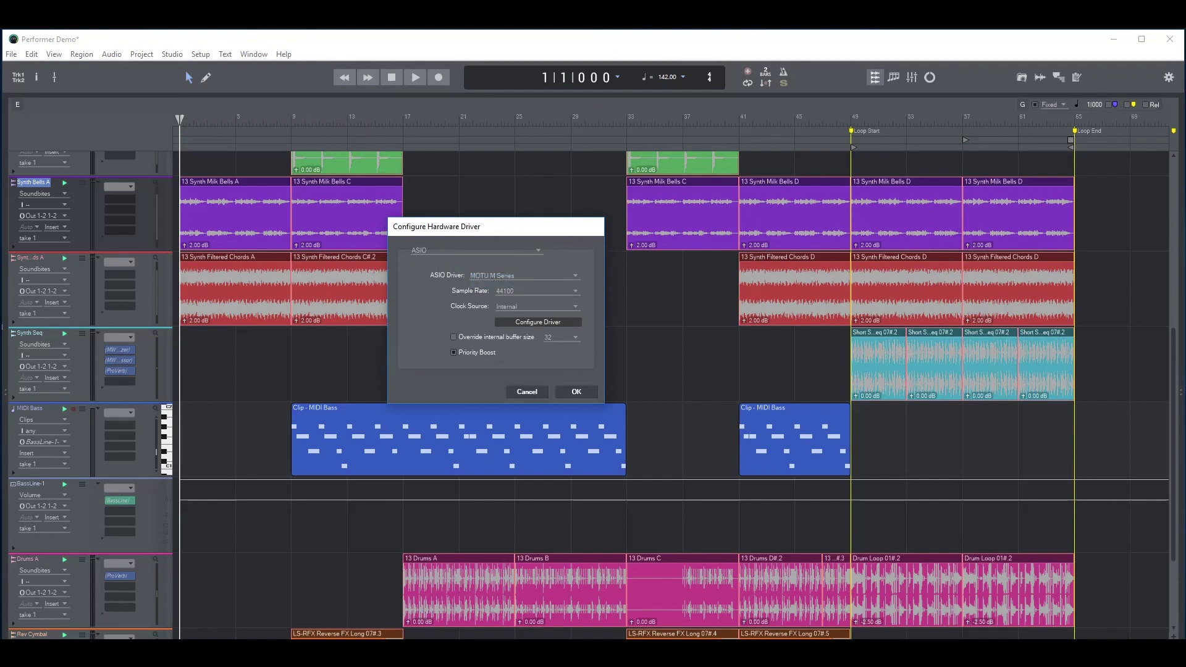
pyautogui.press('Return')
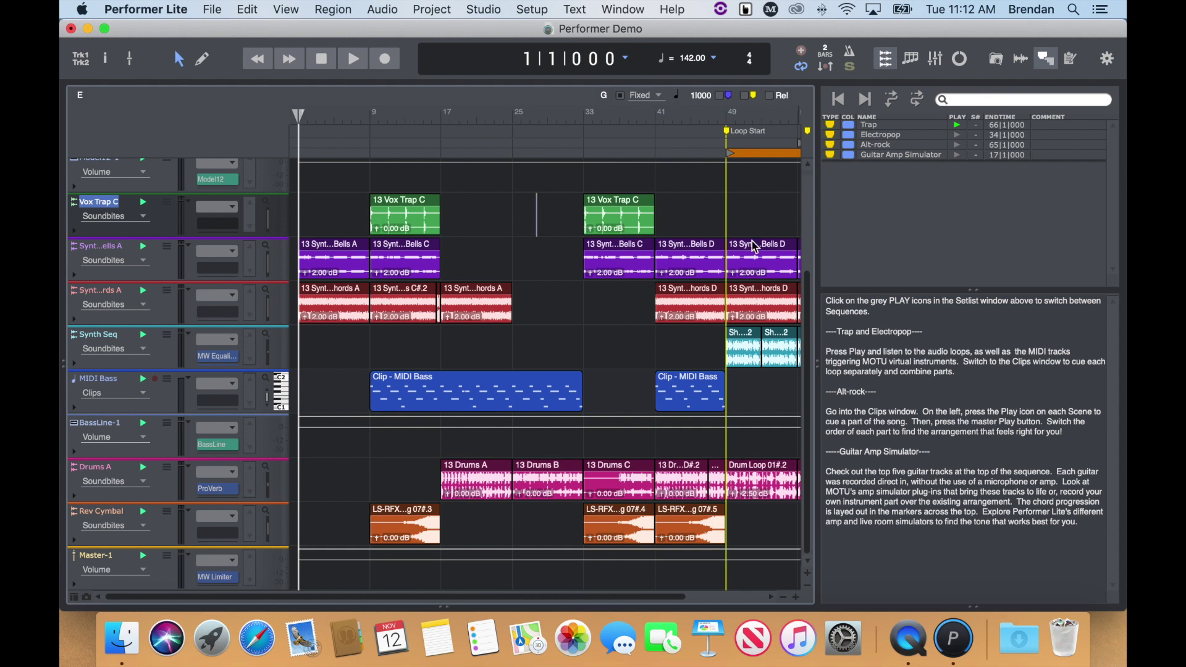
# - Play the Trap demo sequence and stop it around bar 10
pyautogui.click(361, 67)
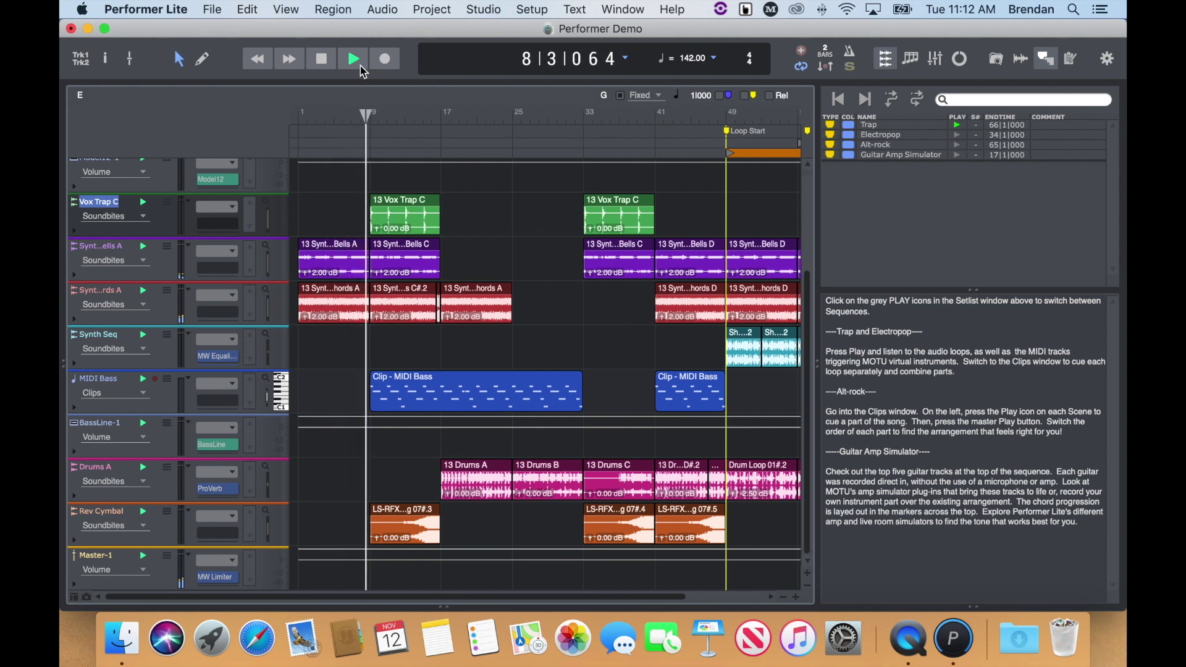
pyautogui.click(322, 64)
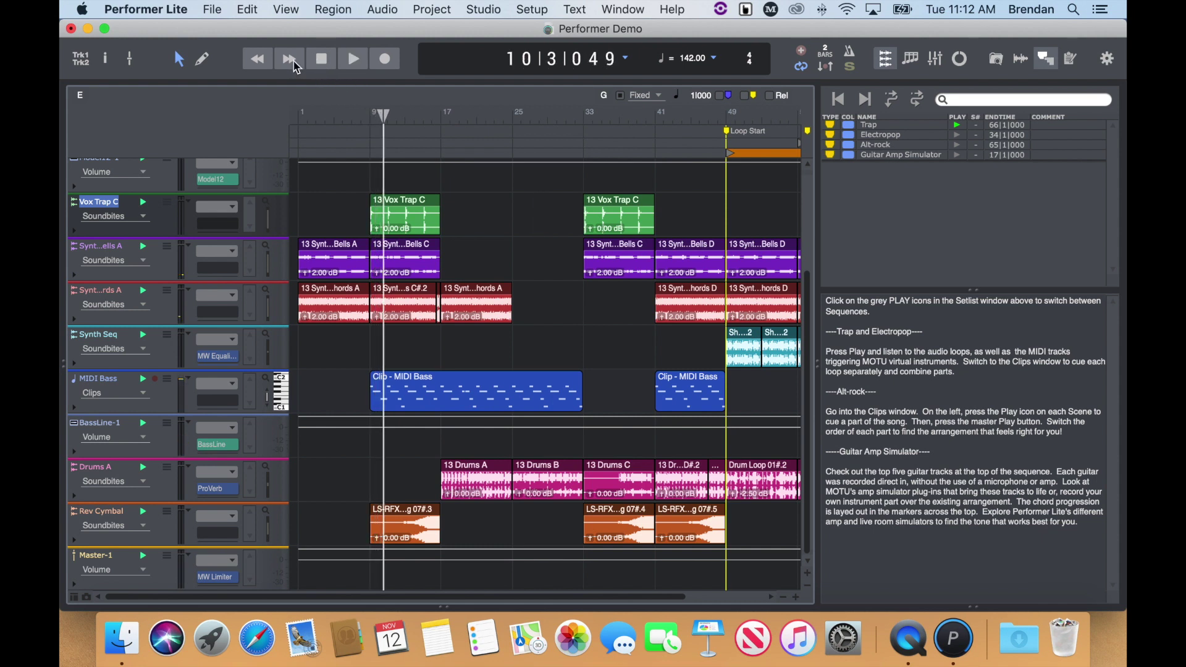
pyautogui.click(210, 10)
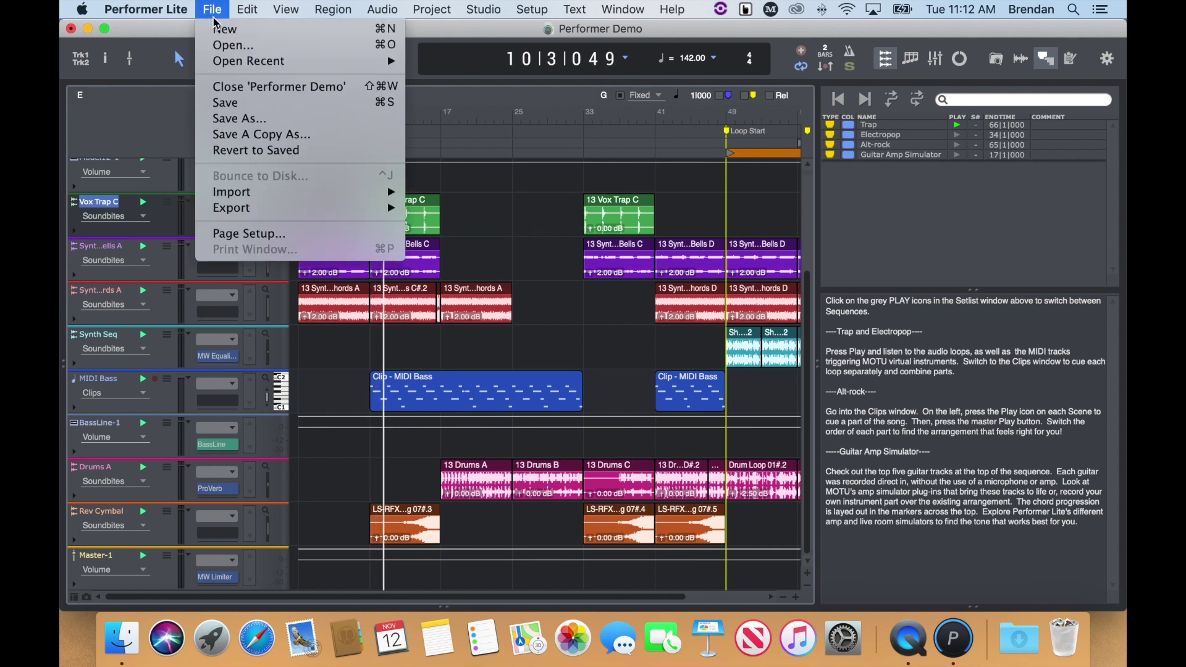
# - Close the Performer Demo project, answering the save-changes prompt
pyautogui.click(303, 92)
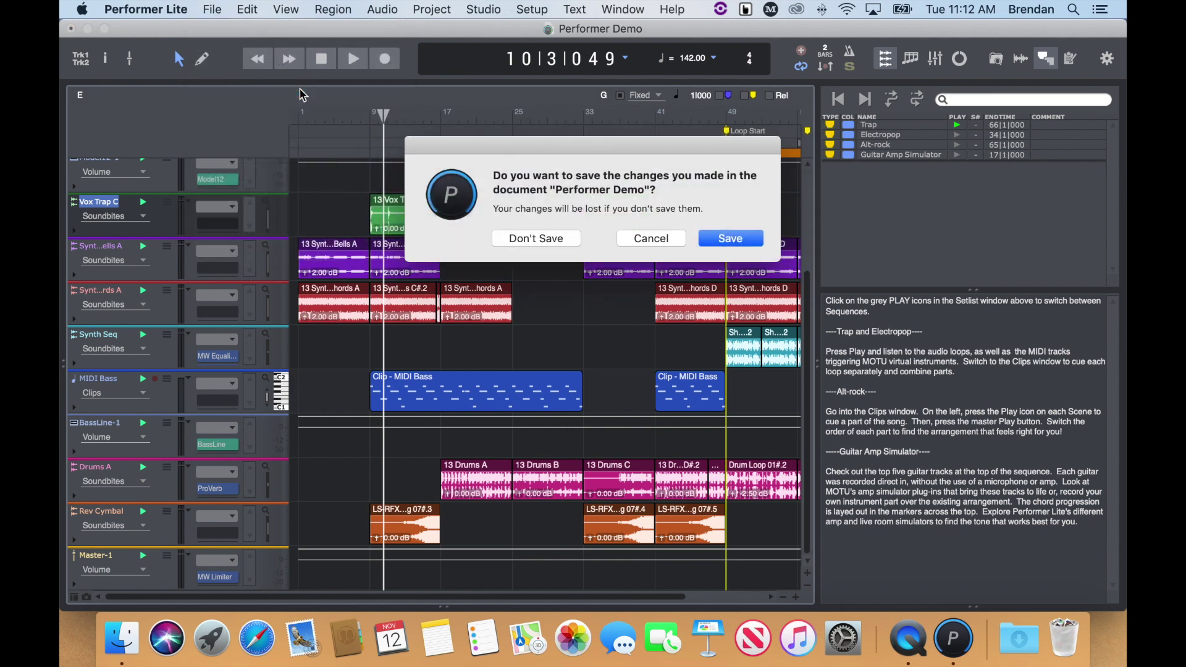
pyautogui.click(730, 238)
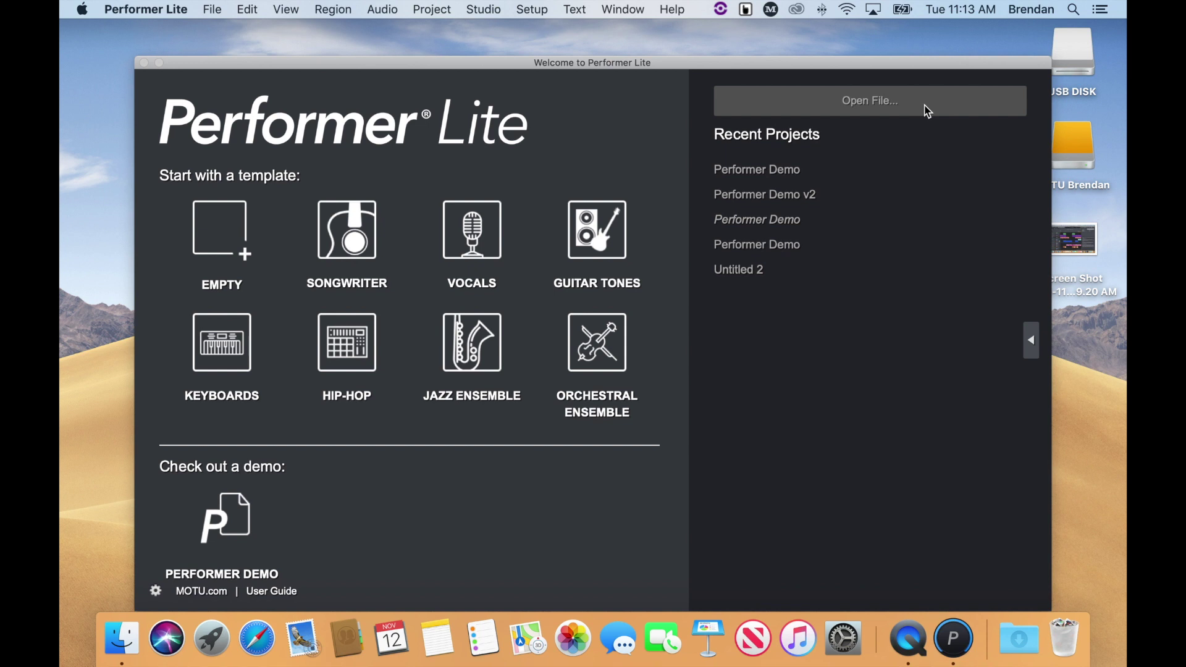
# - Create a project from the EMPTY template and save it as 'New Project'
pyautogui.click(1030, 340)
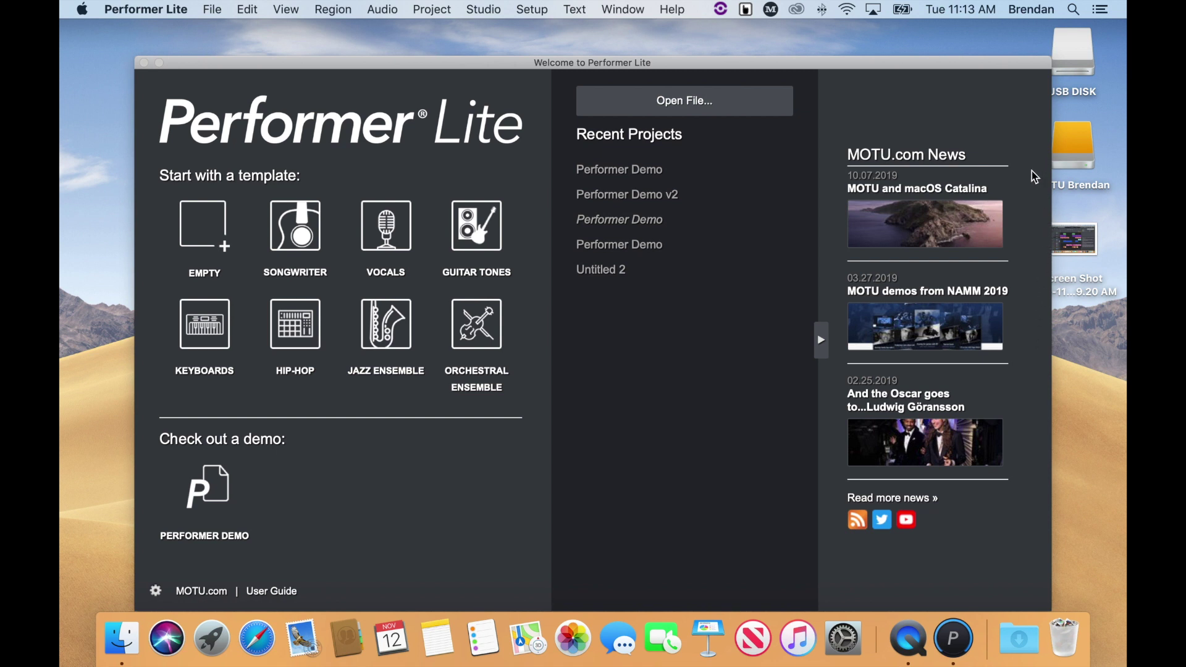
pyautogui.click(208, 238)
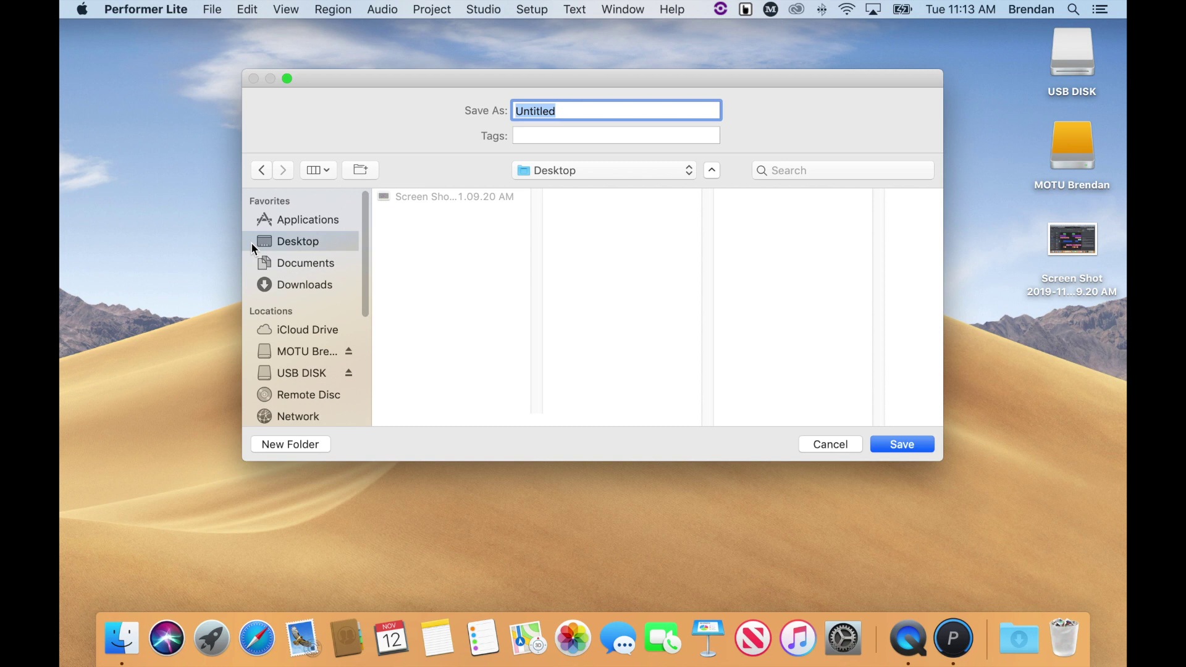
pyautogui.write('New Project')
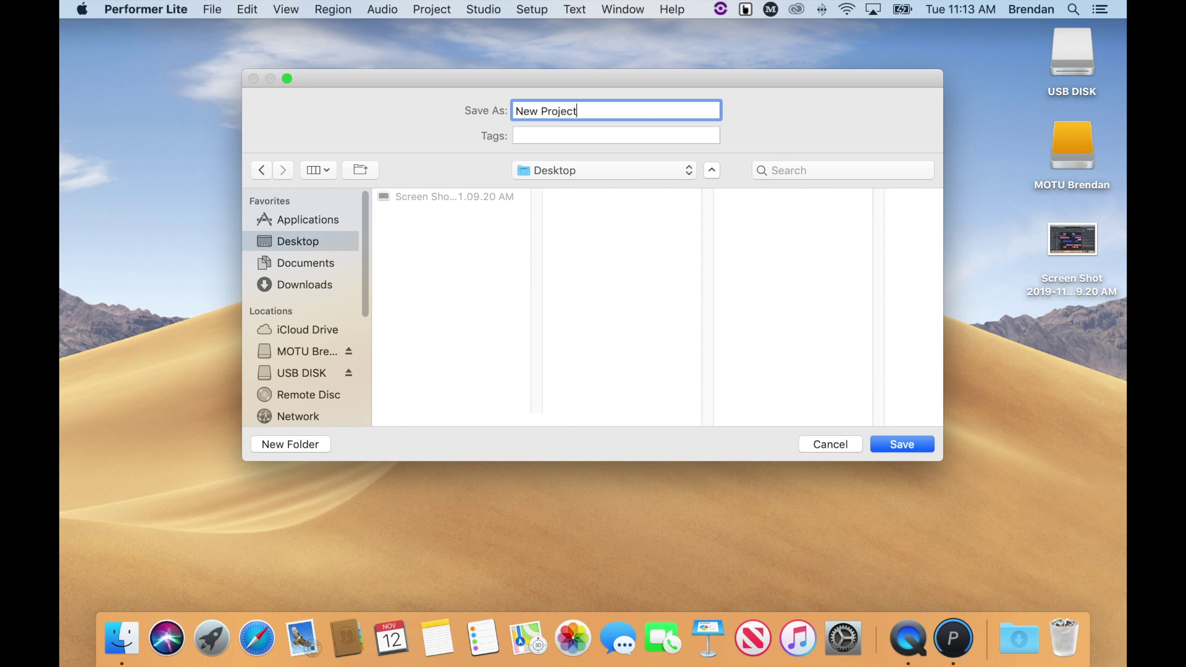
pyautogui.press('Return')
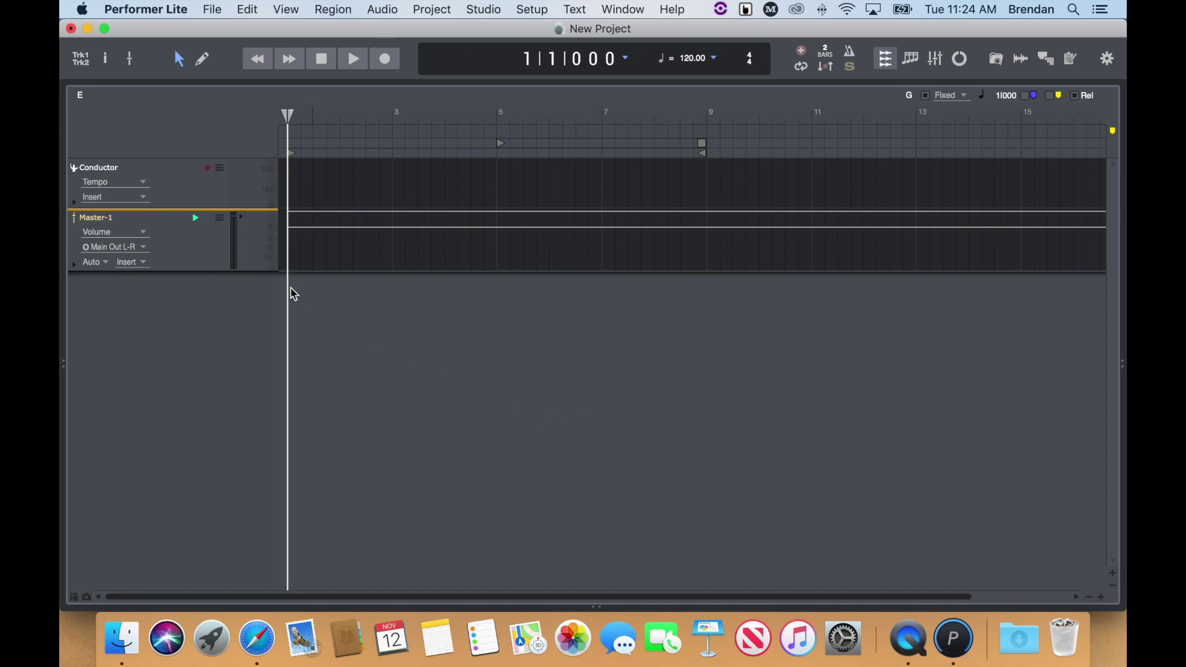
pyautogui.click(81, 60)
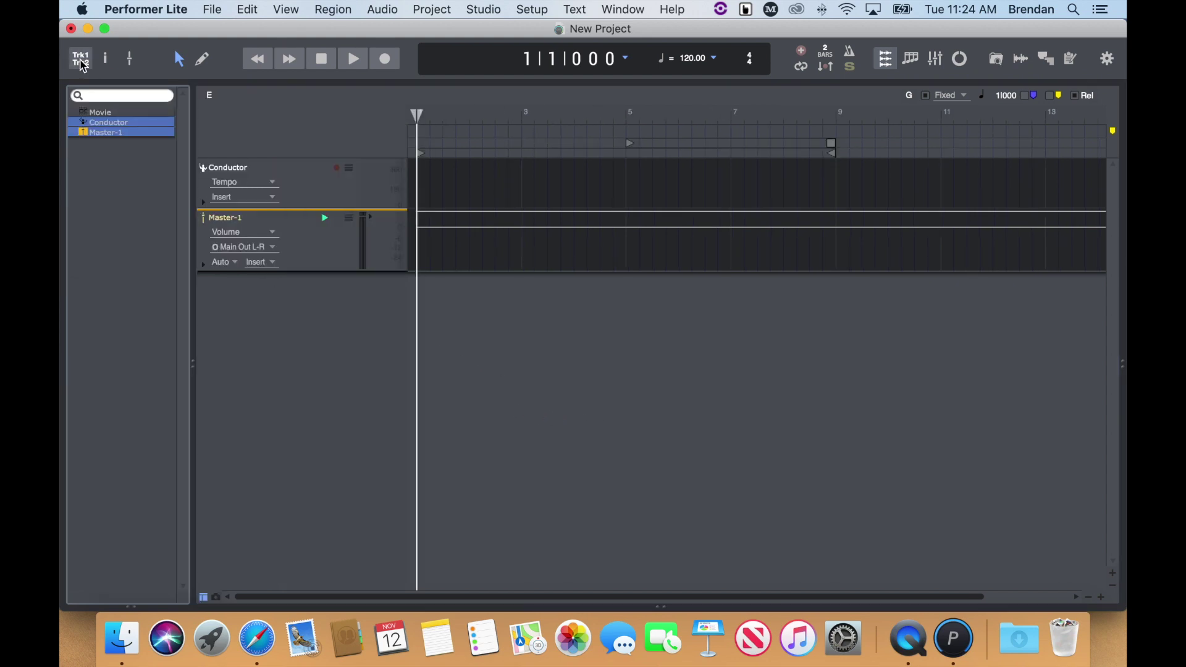
pyautogui.click(82, 62)
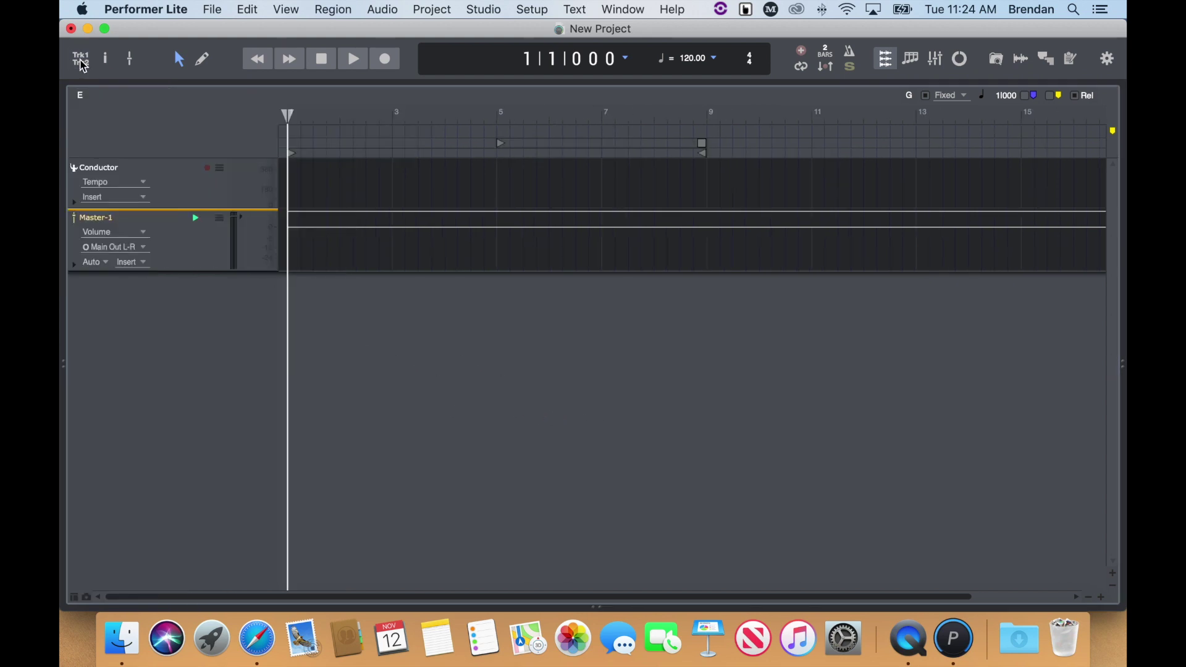
pyautogui.click(130, 61)
pyautogui.click(131, 61)
pyautogui.click(995, 60)
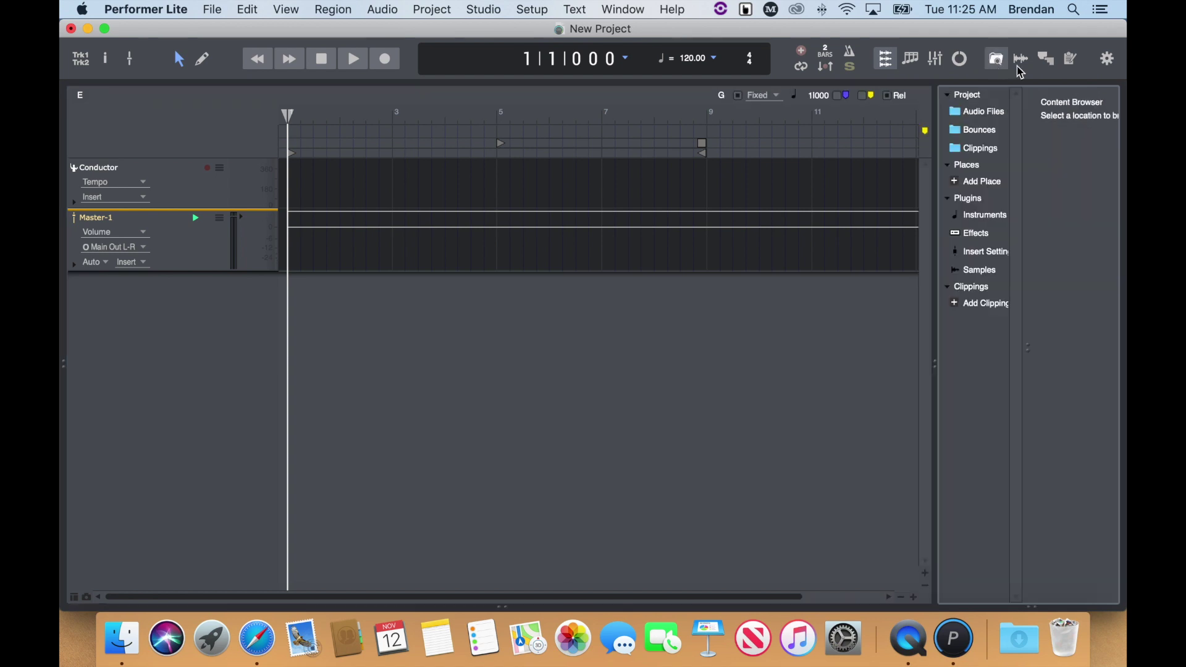
pyautogui.click(1050, 60)
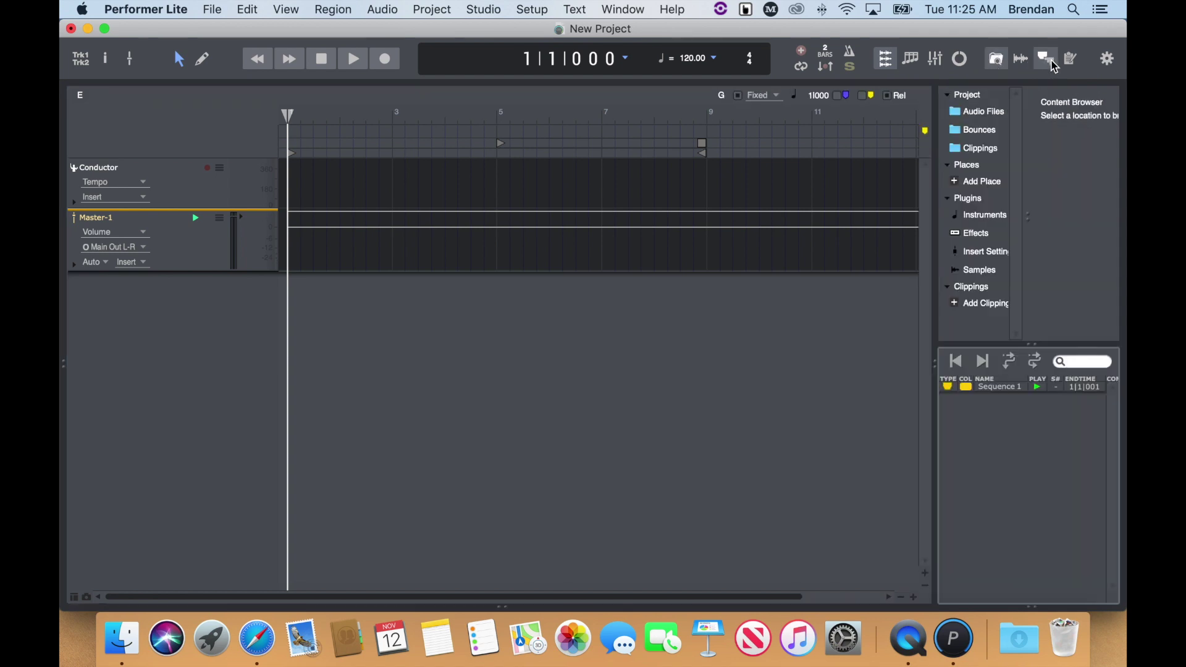
pyautogui.click(1053, 64)
pyautogui.click(1000, 65)
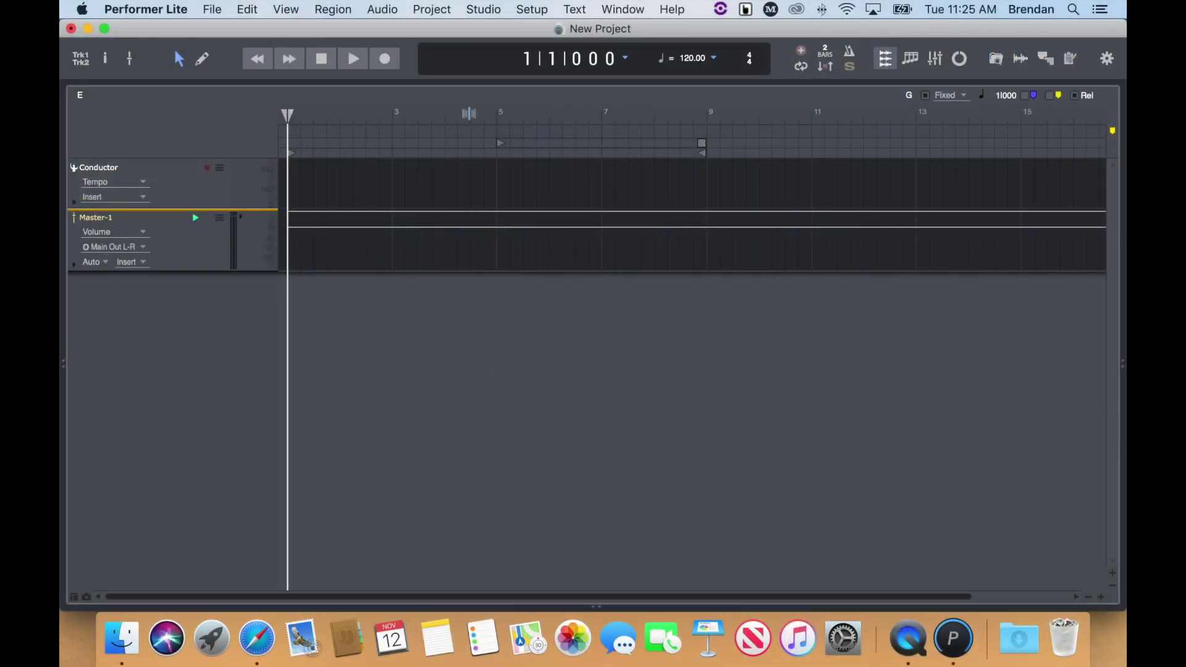
# - Add a mono audio track to the project
pyautogui.click(442, 12)
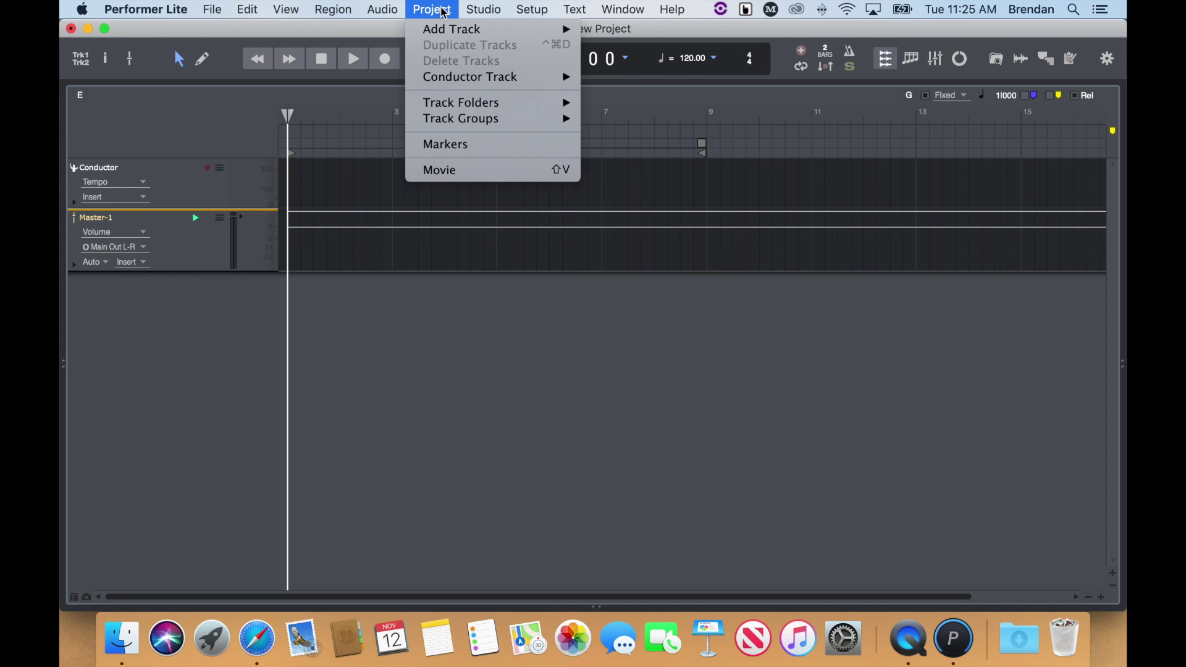
pyautogui.moveTo(444, 30)
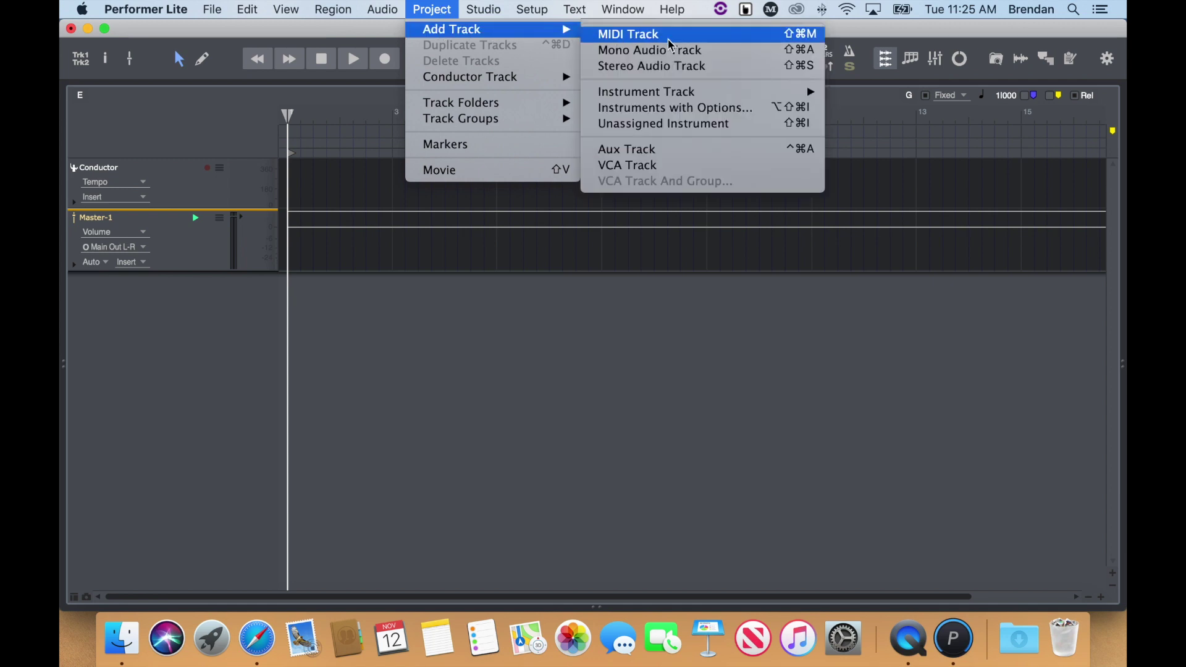
pyautogui.click(740, 60)
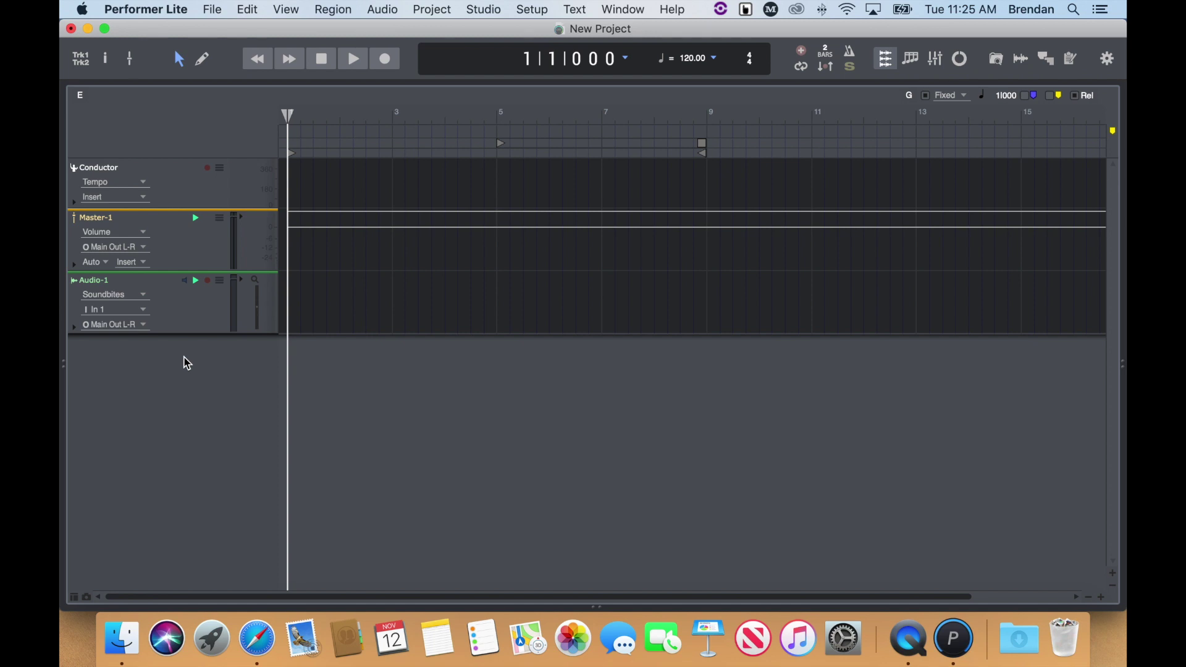
# - Set Audio-1's input to In 1 (Mono)
pyautogui.click(144, 310)
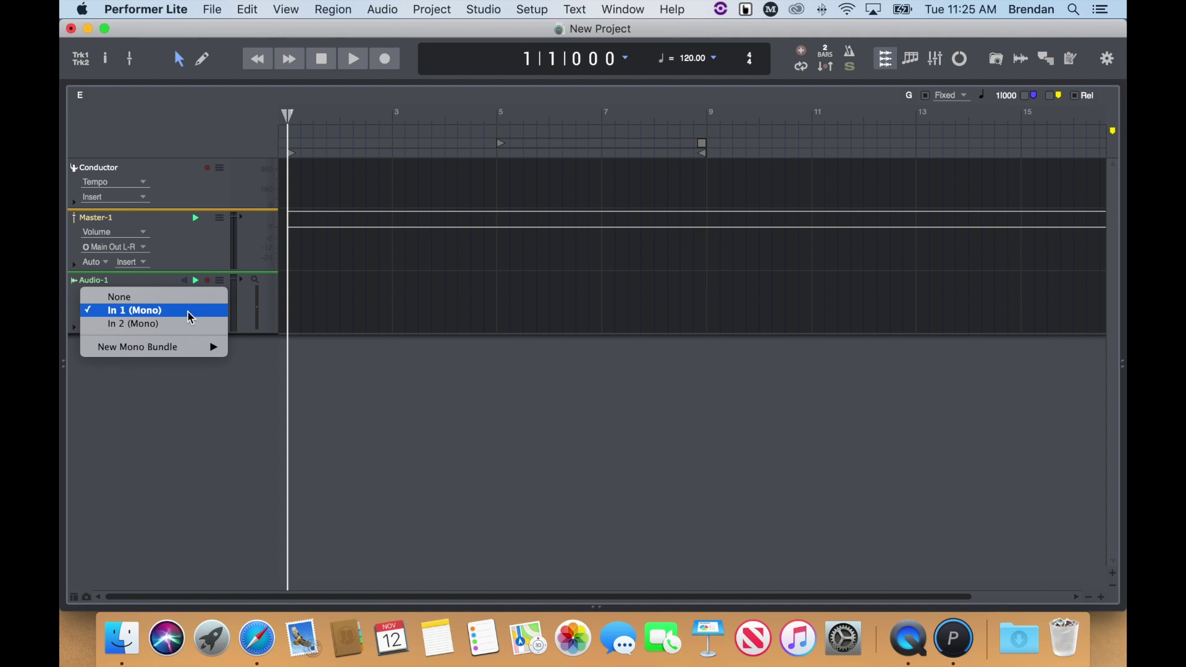
pyautogui.moveTo(194, 347)
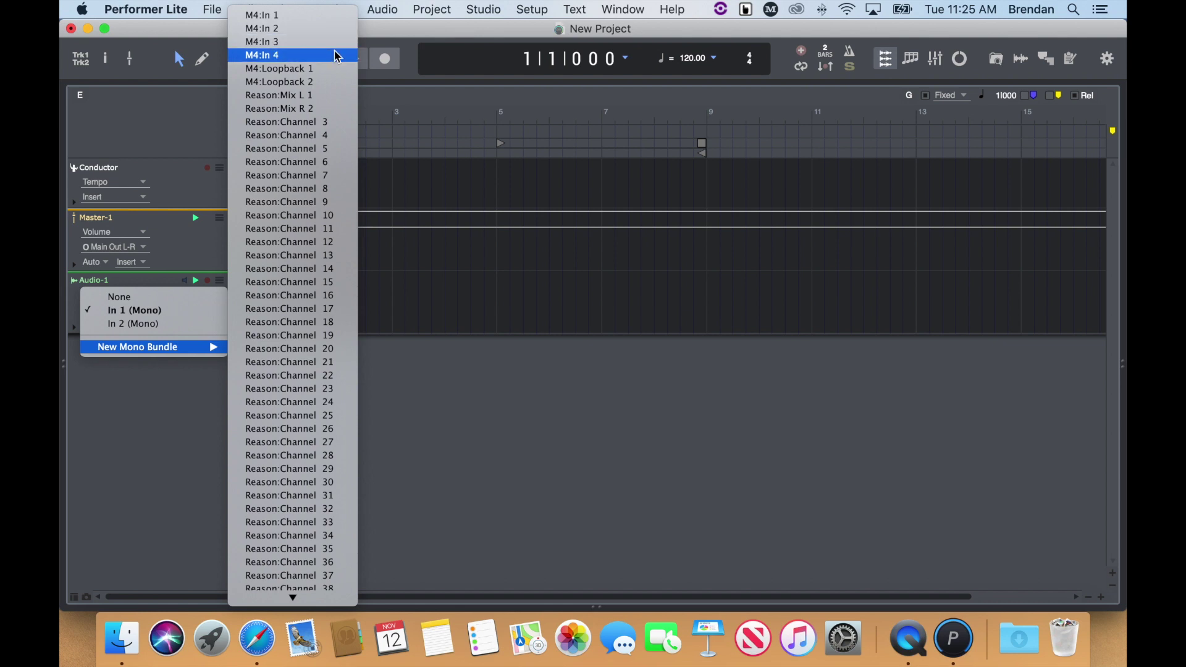
pyautogui.click(172, 311)
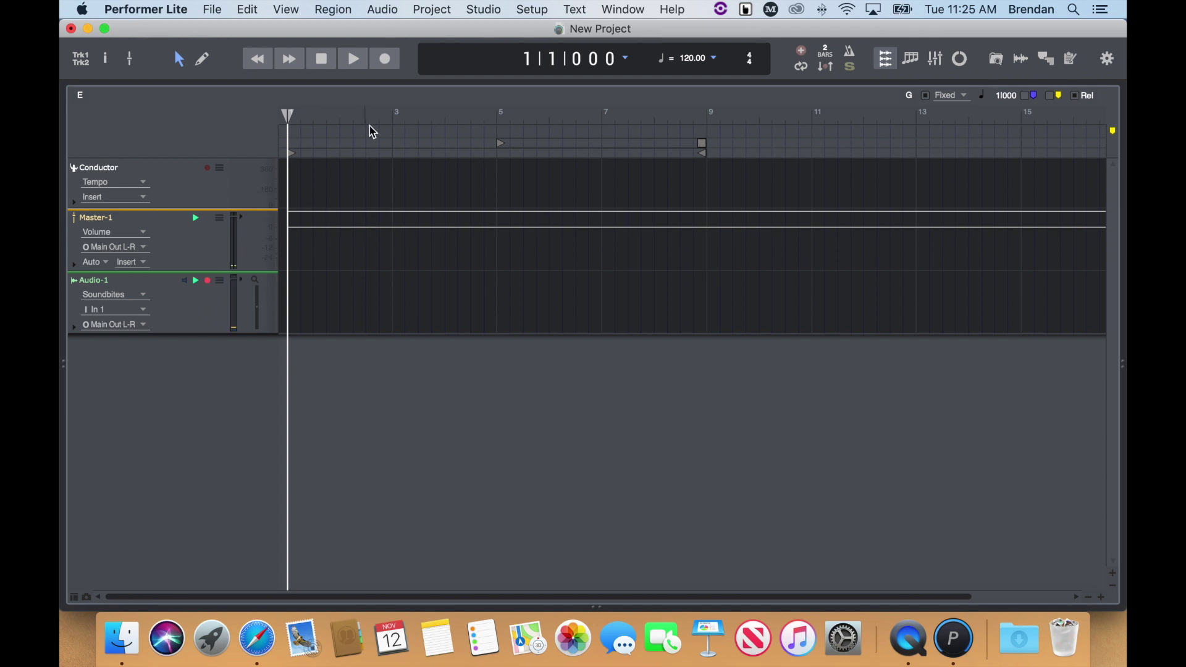
# - Record a short clip on Audio-1, rewind to bar 1, and play it back
pyautogui.click(390, 64)
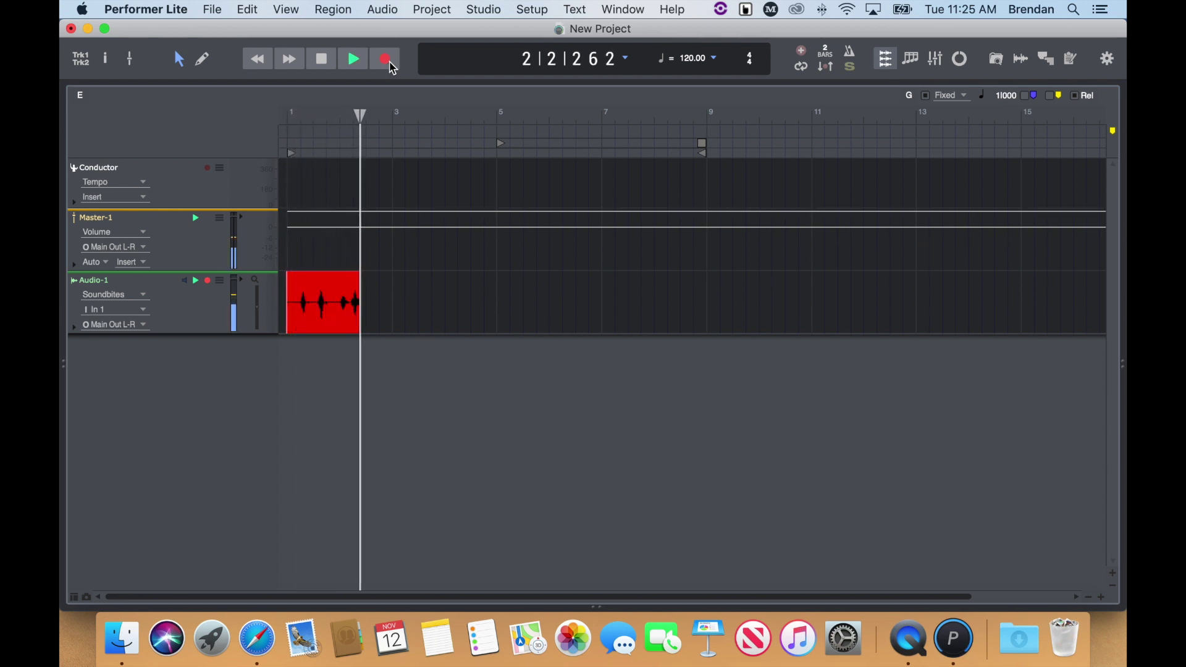
pyautogui.press('space')
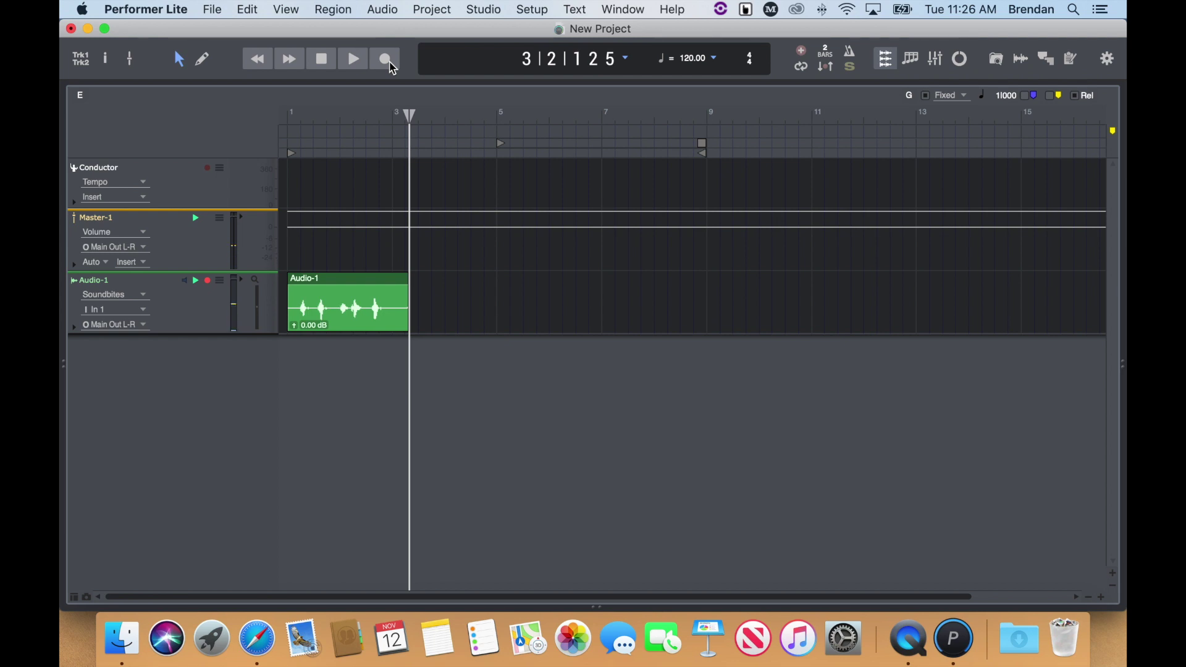
pyautogui.moveTo(407, 113); pyautogui.dragTo(267, 123)
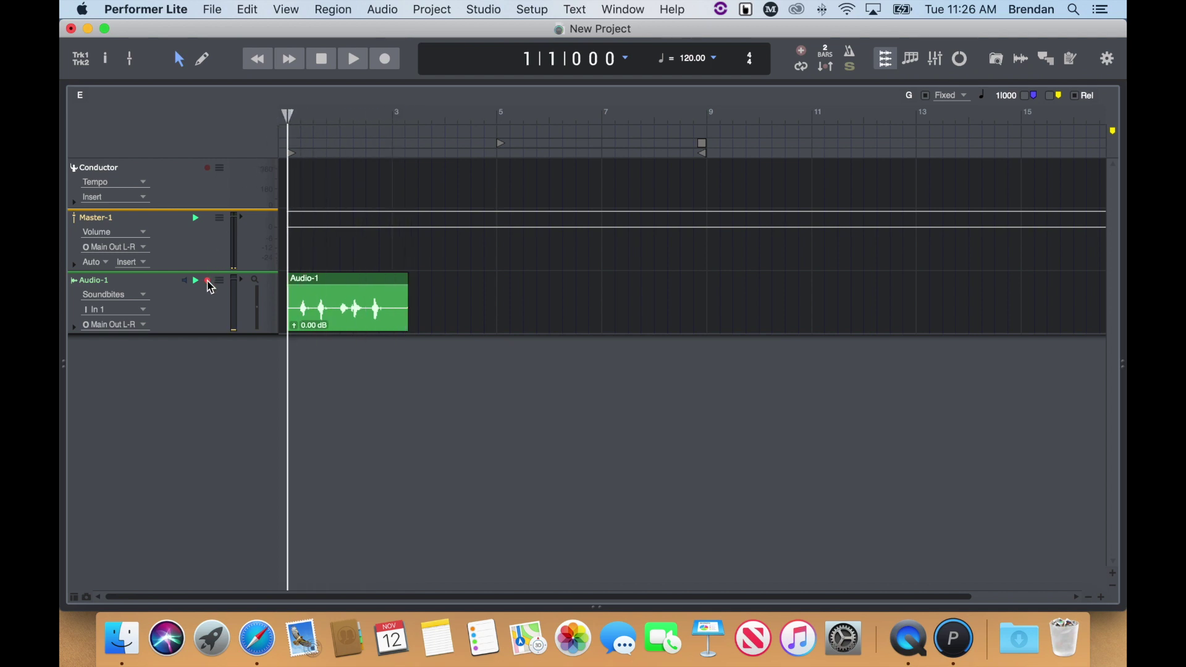
pyautogui.press('space')
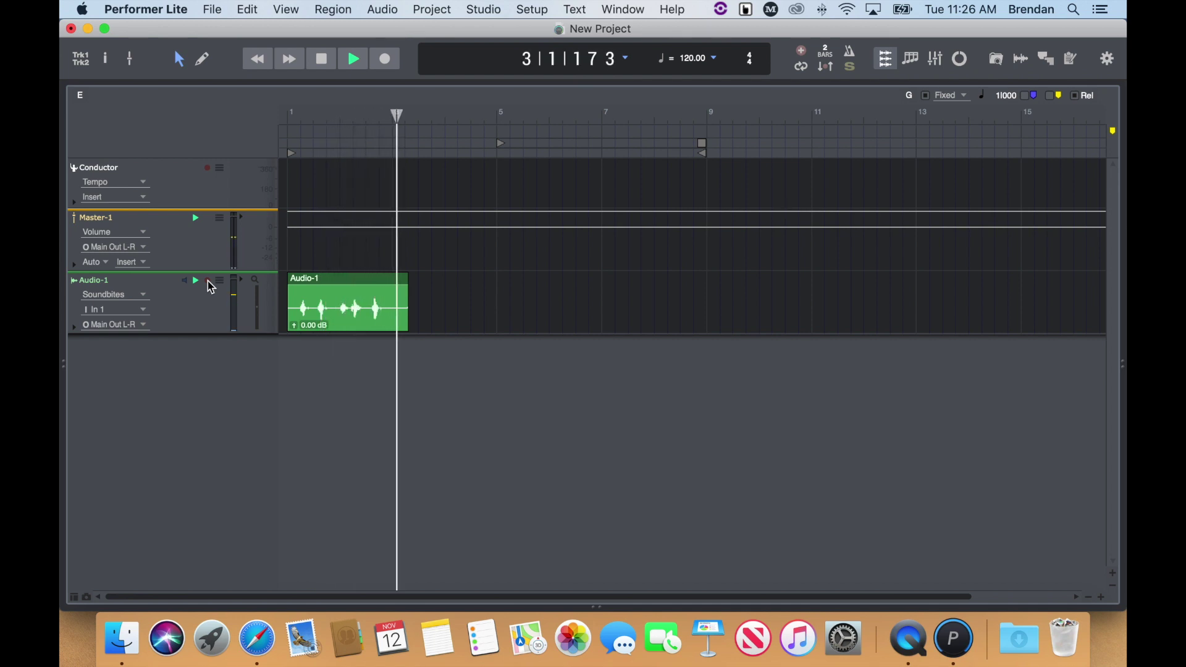
pyautogui.press('space')
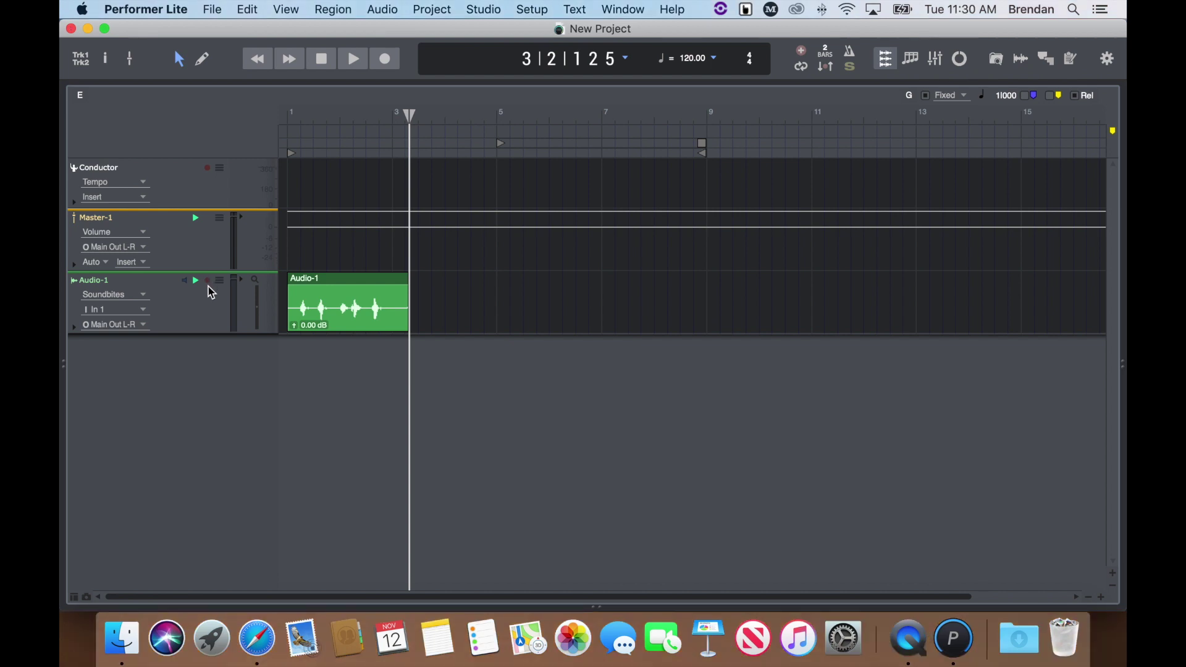
# - Add a stereo Audio-2 track on In 1-2, record-enable it, and start recording at bar 3
pyautogui.click(431, 9)
pyautogui.moveTo(458, 29)
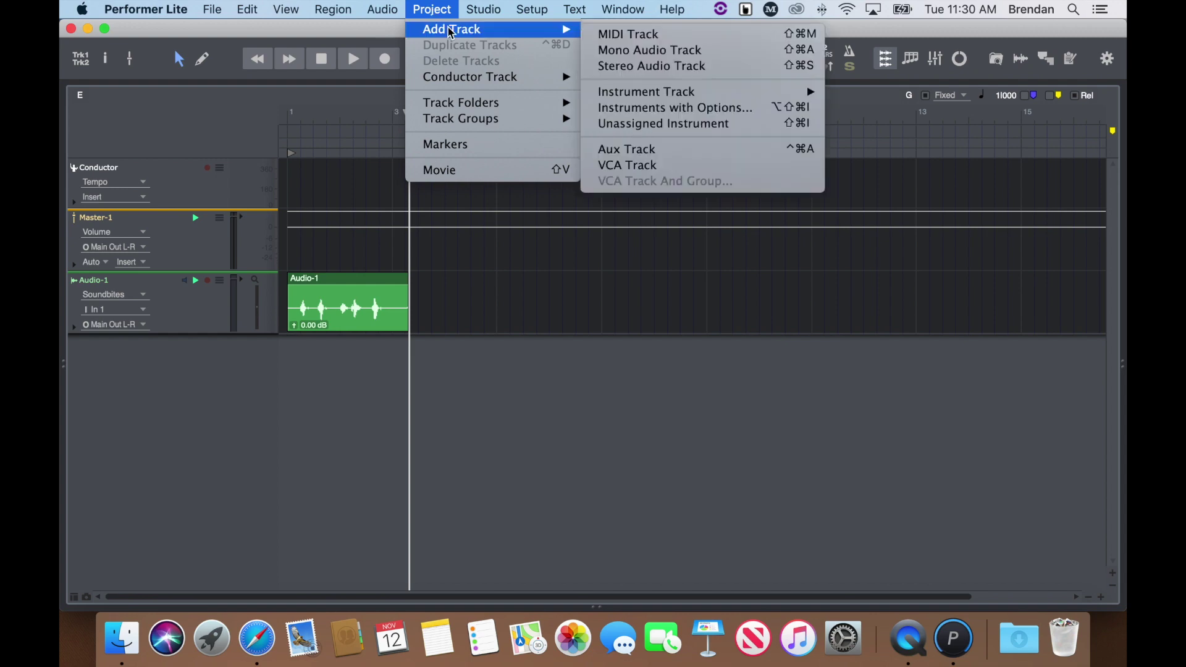
pyautogui.click(744, 68)
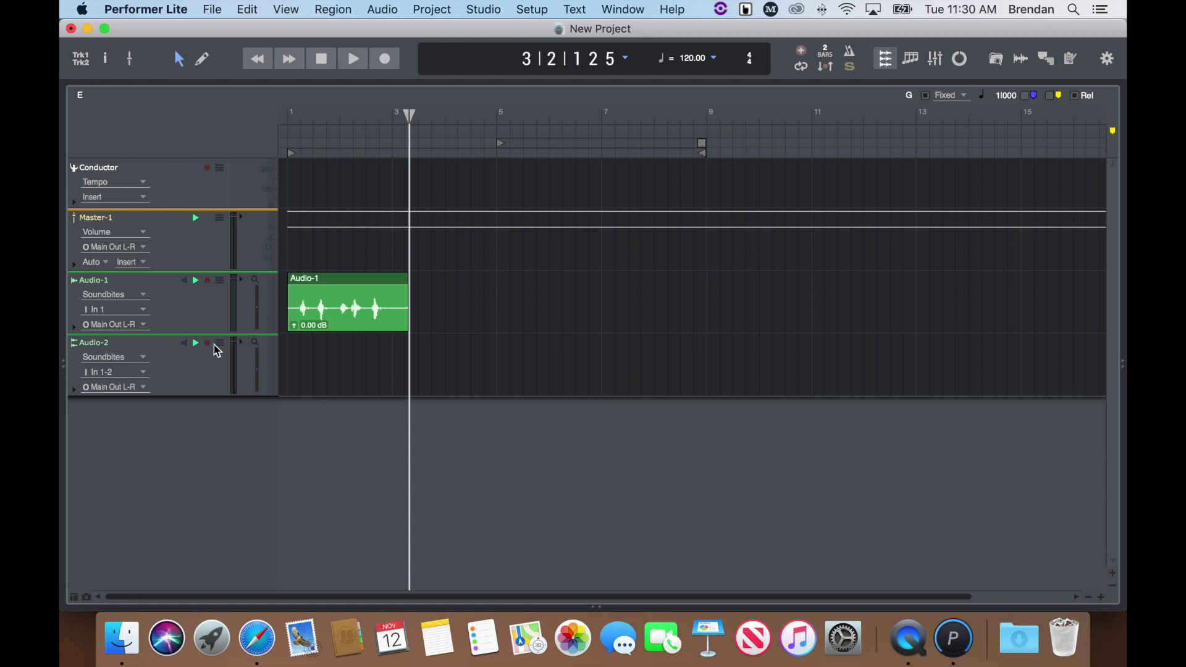
pyautogui.click(208, 342)
pyautogui.click(386, 60)
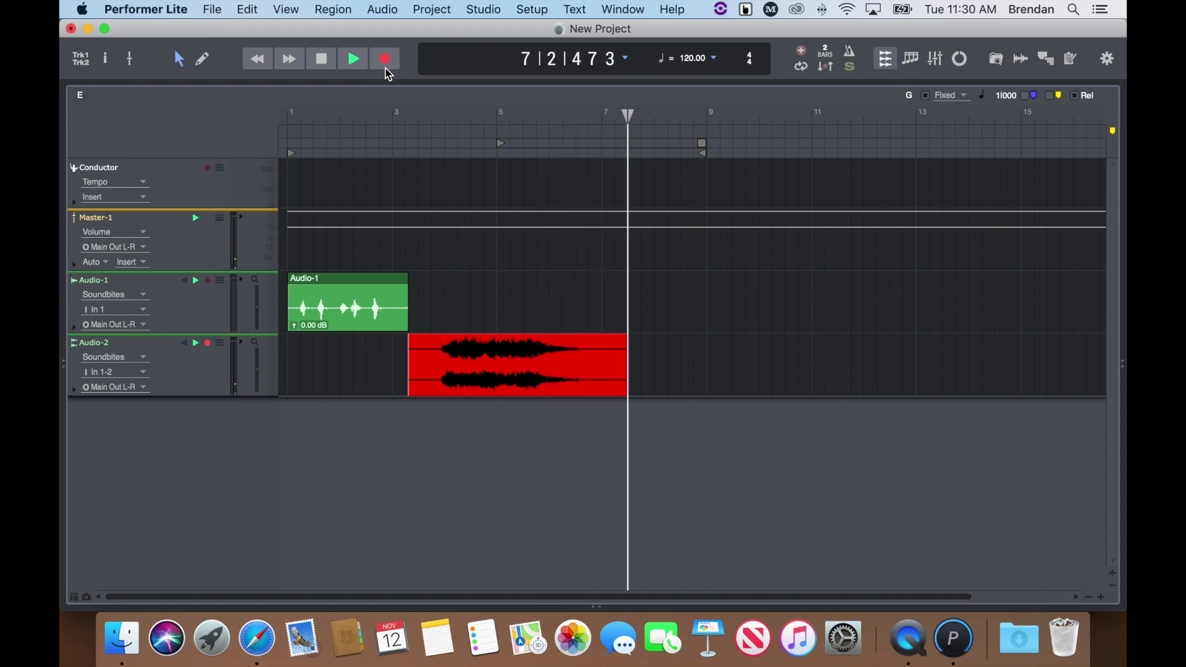
# - Stop the Audio-2 take, move the playhead back to bar 3, and play it back
pyautogui.click(321, 62)
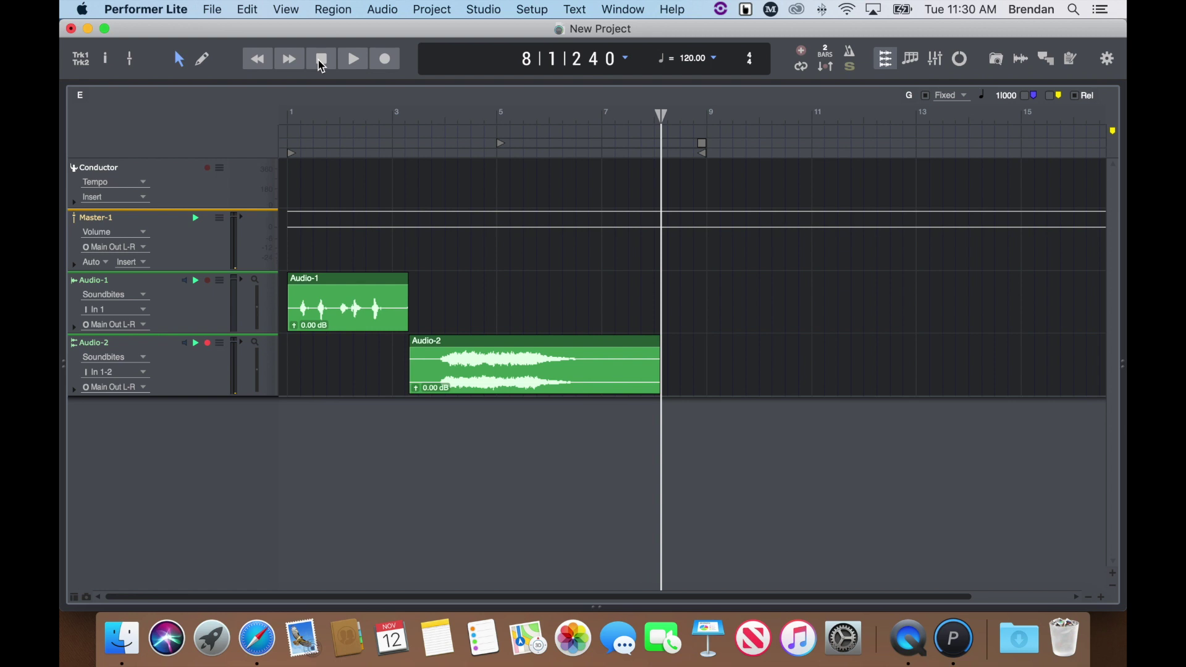
pyautogui.click(644, 116)
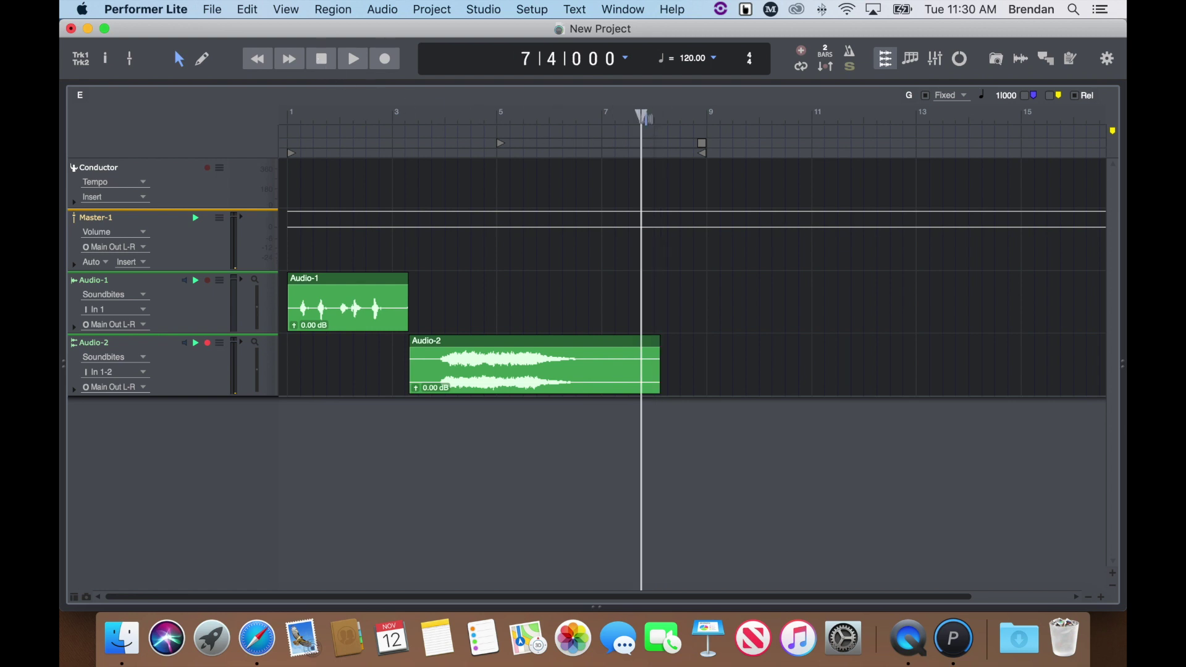
pyautogui.moveTo(645, 117); pyautogui.dragTo(420, 146)
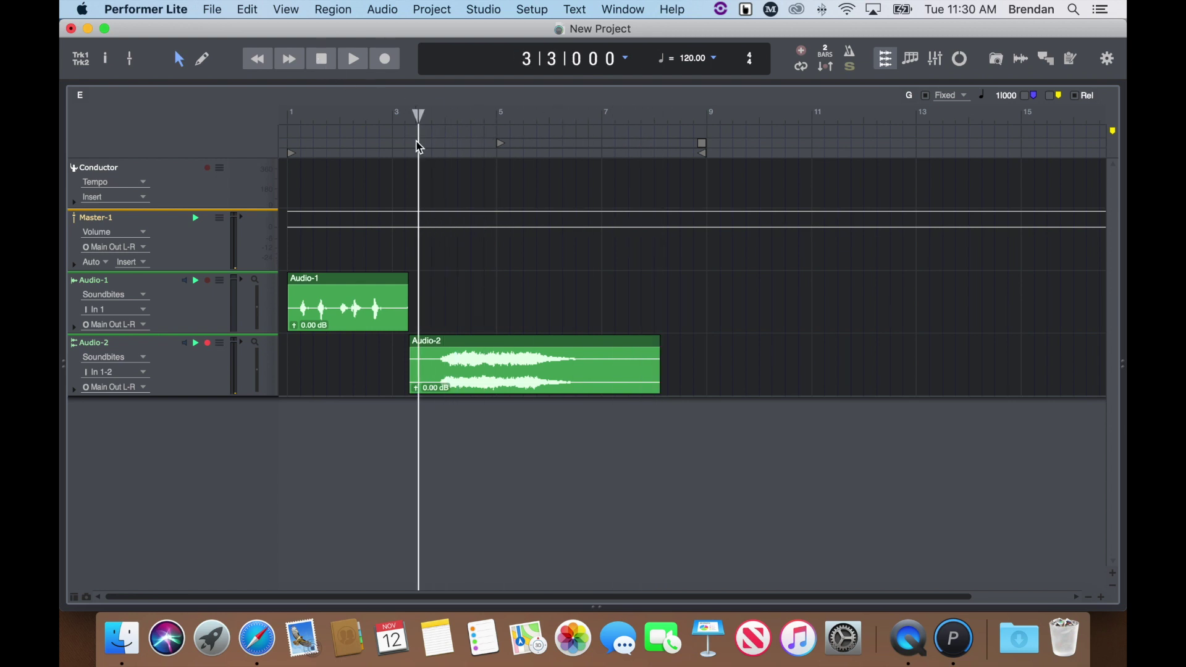
pyautogui.press('space')
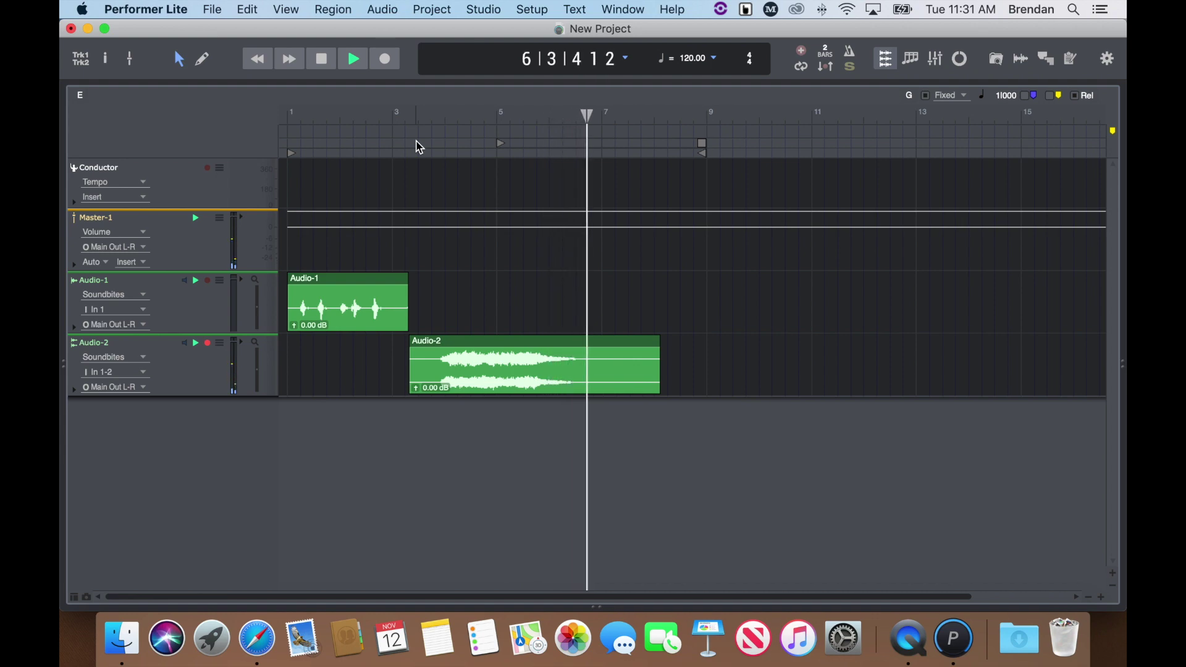
pyautogui.press('space')
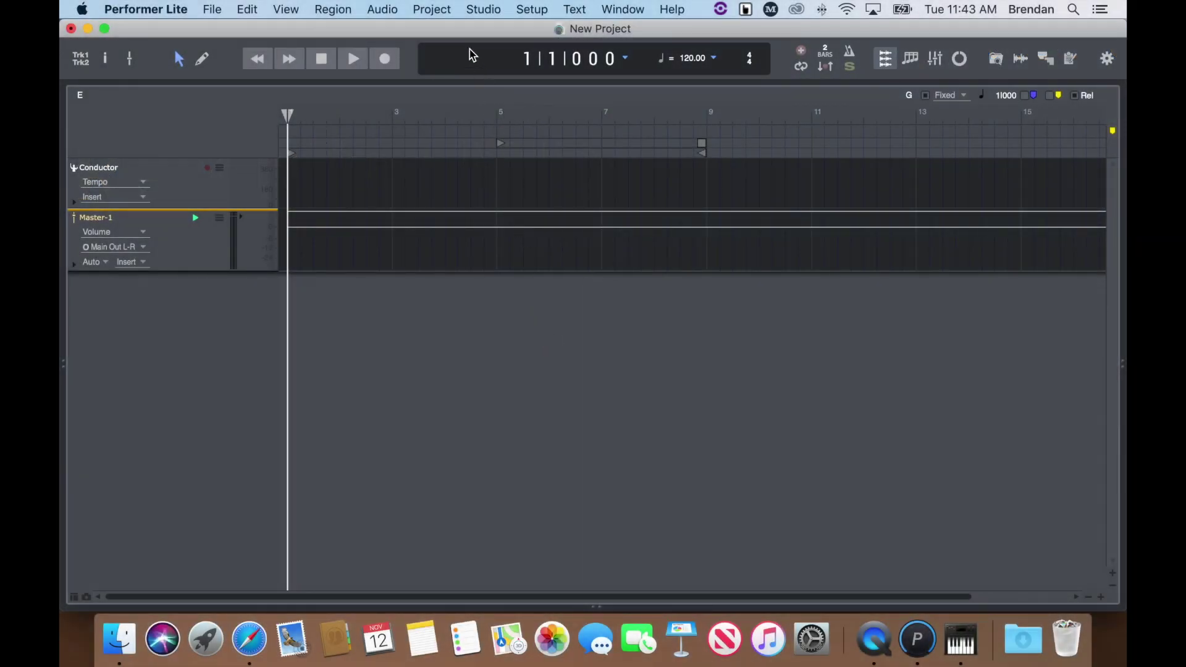
# - Add an instrument track assigned to MOTU BassLine (stereo), with a MIDI track feeding it
pyautogui.click(432, 8)
pyautogui.moveTo(535, 34)
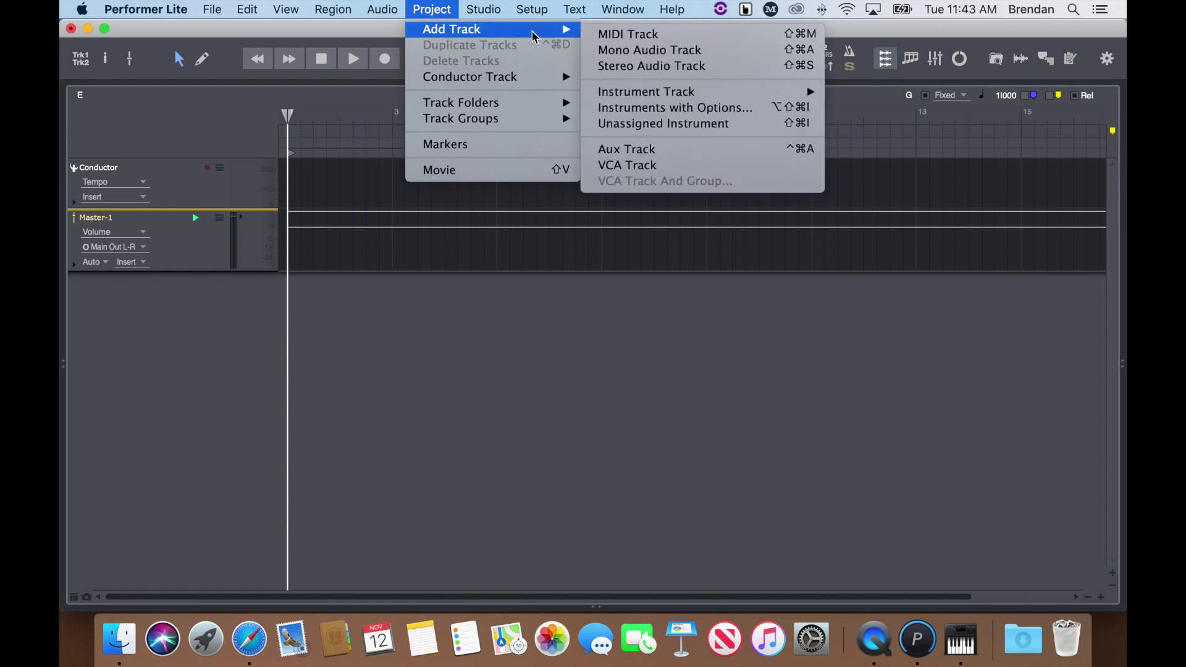
pyautogui.click(750, 114)
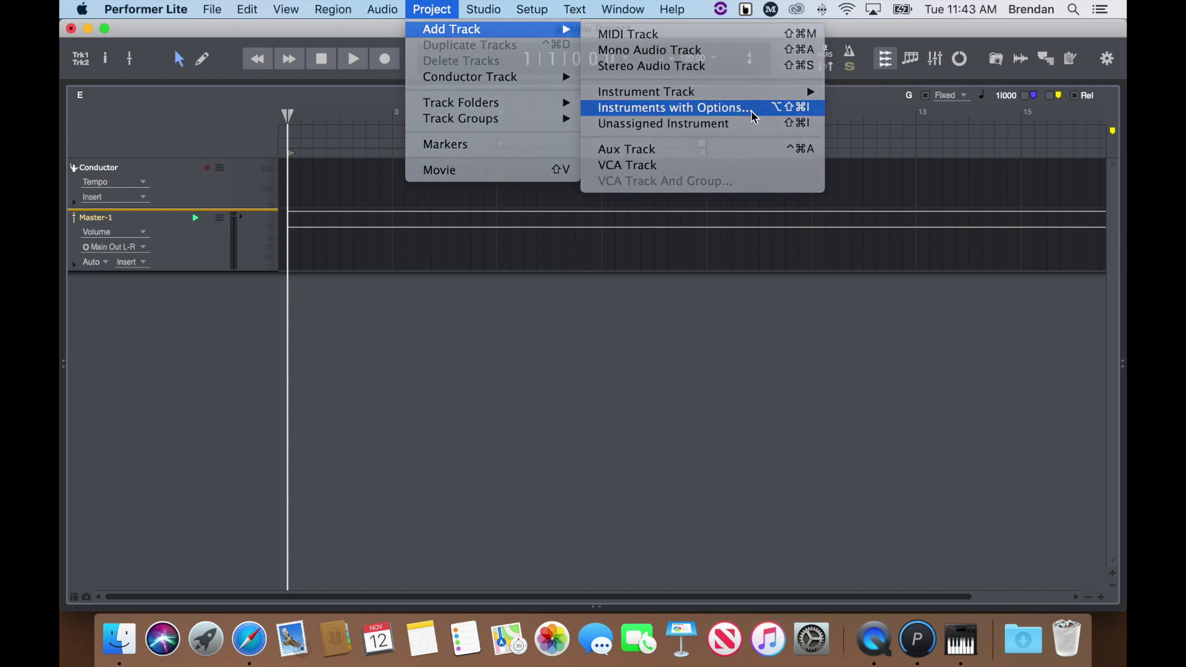
pyautogui.click(608, 258)
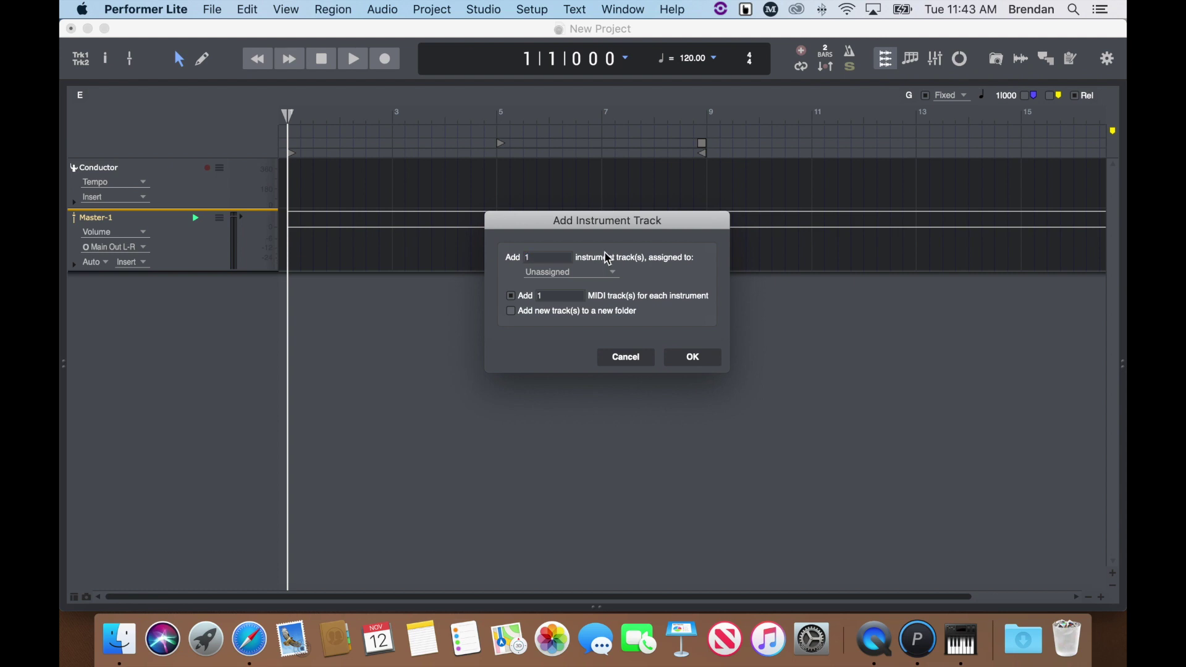
pyautogui.click(598, 274)
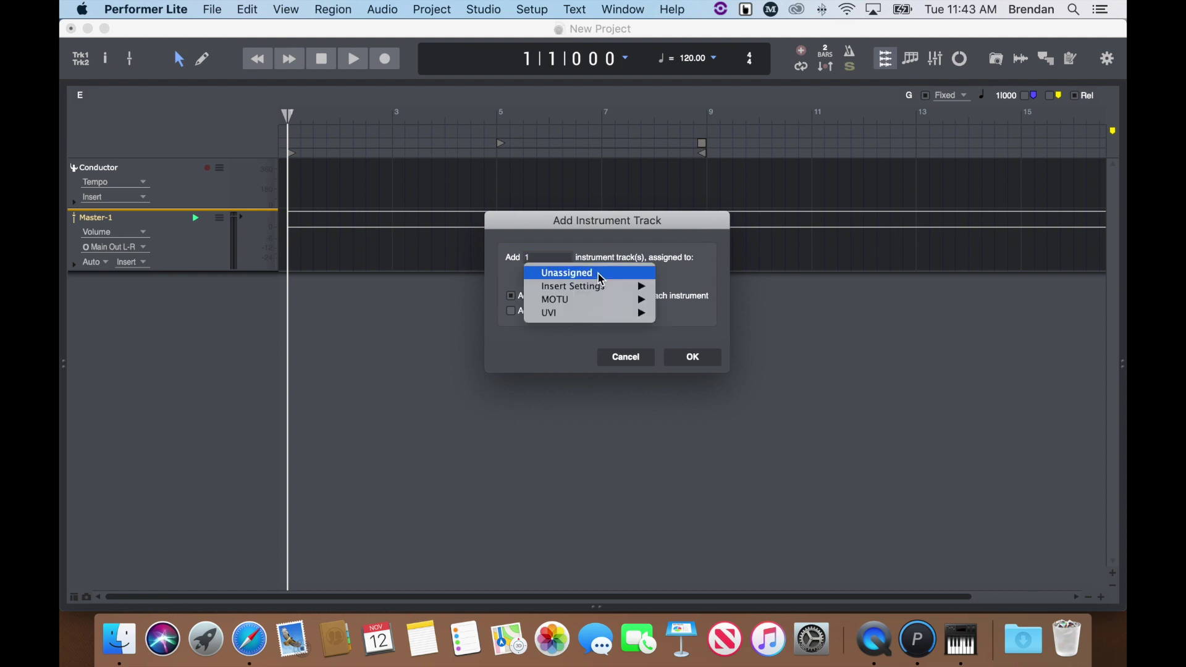
pyautogui.moveTo(605, 298)
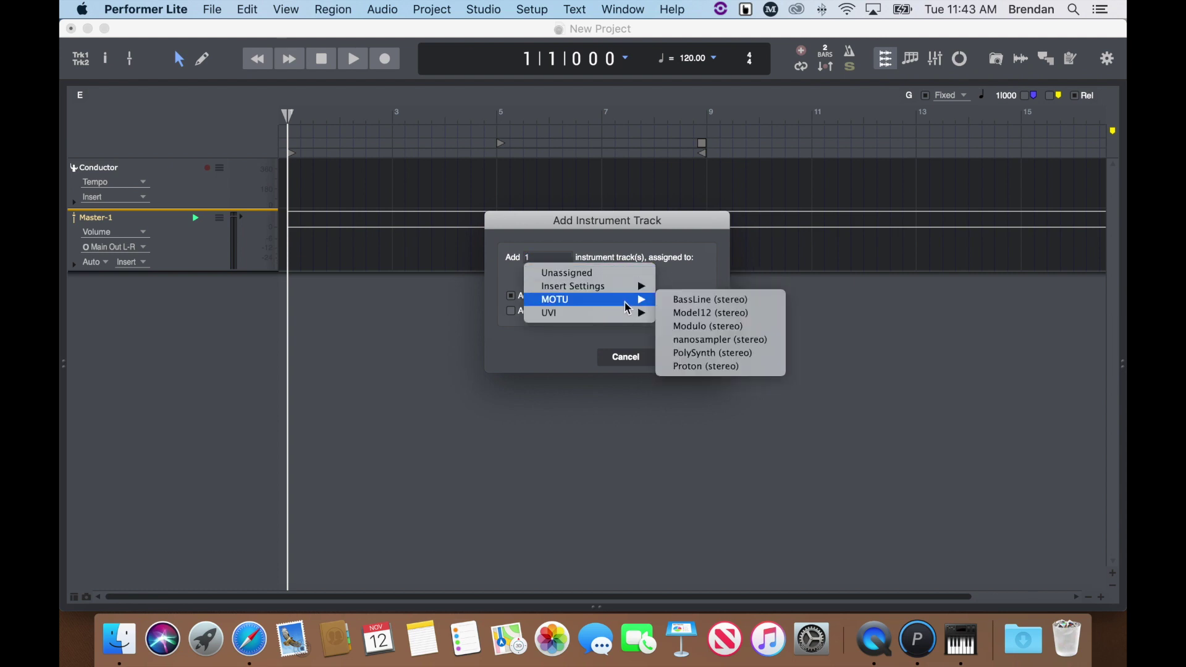
pyautogui.click(774, 307)
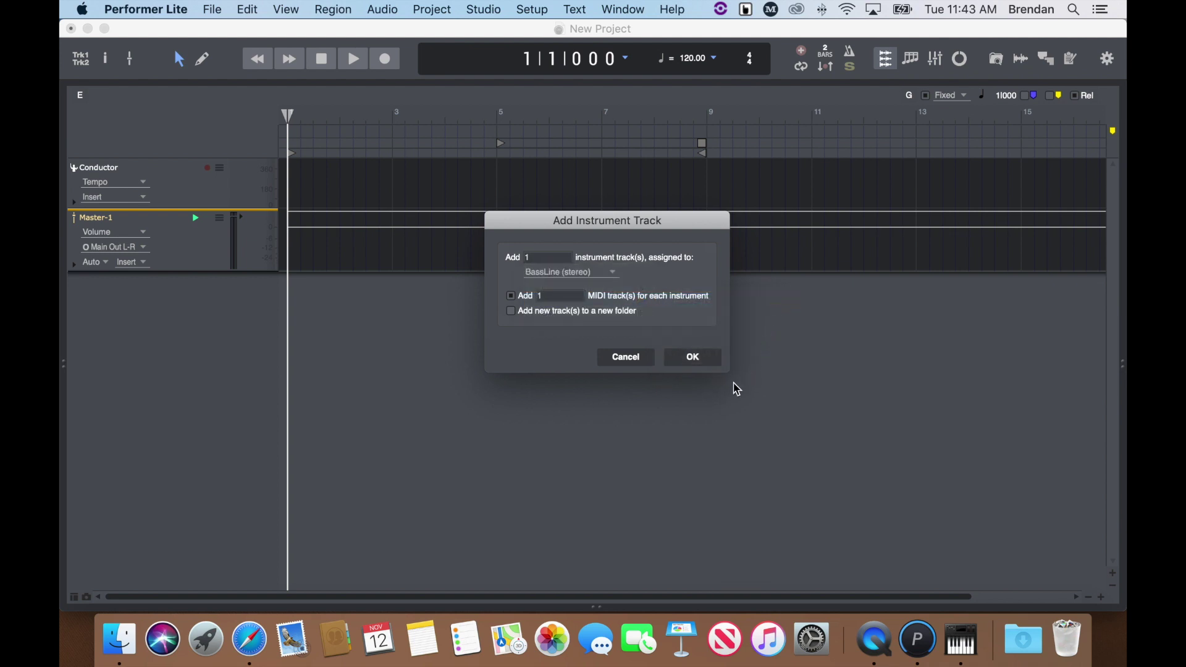
pyautogui.click(701, 361)
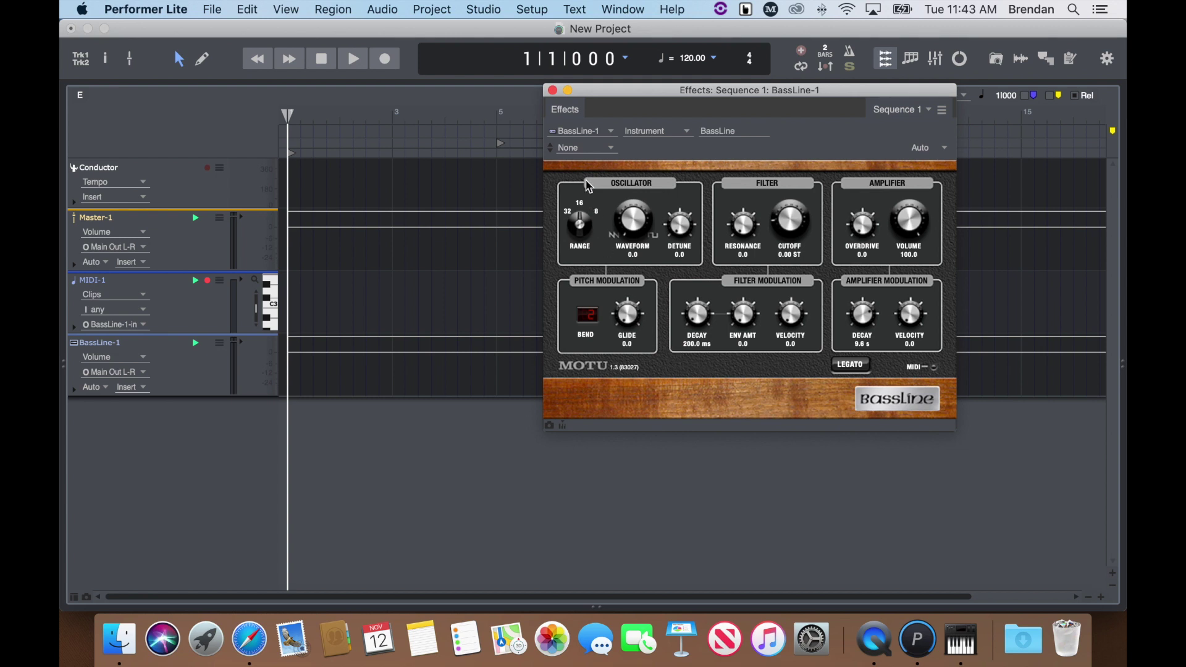
# - Load the Modern Day Warrior preset on BassLine and close the synth window
pyautogui.click(591, 150)
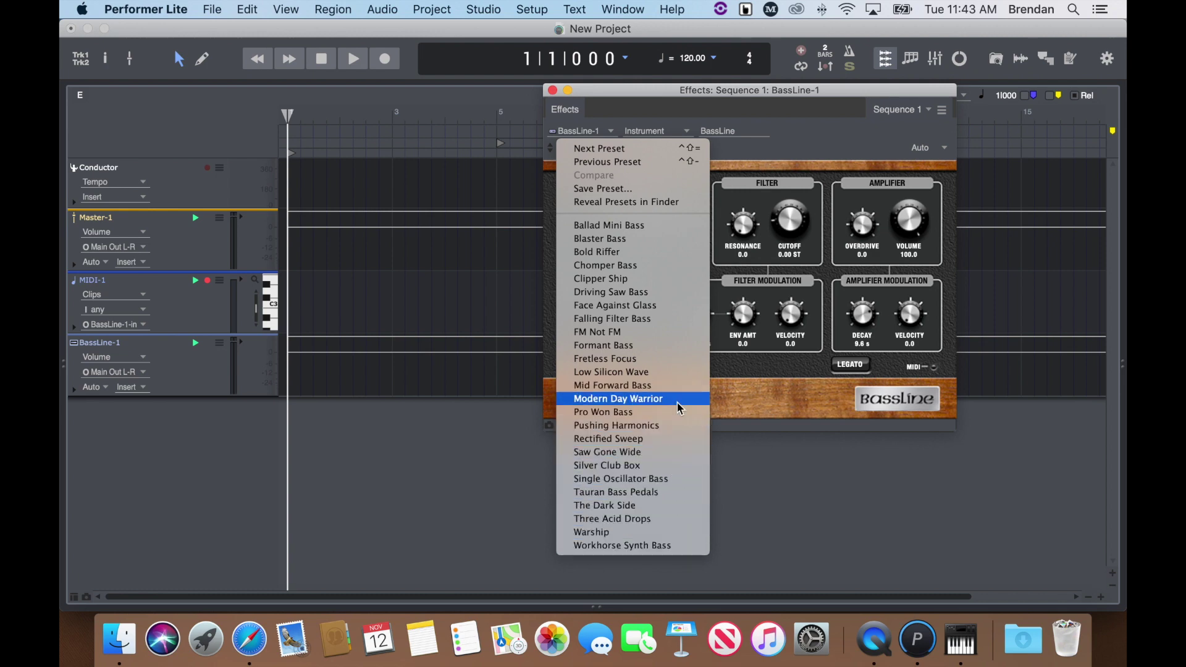
pyautogui.click(617, 399)
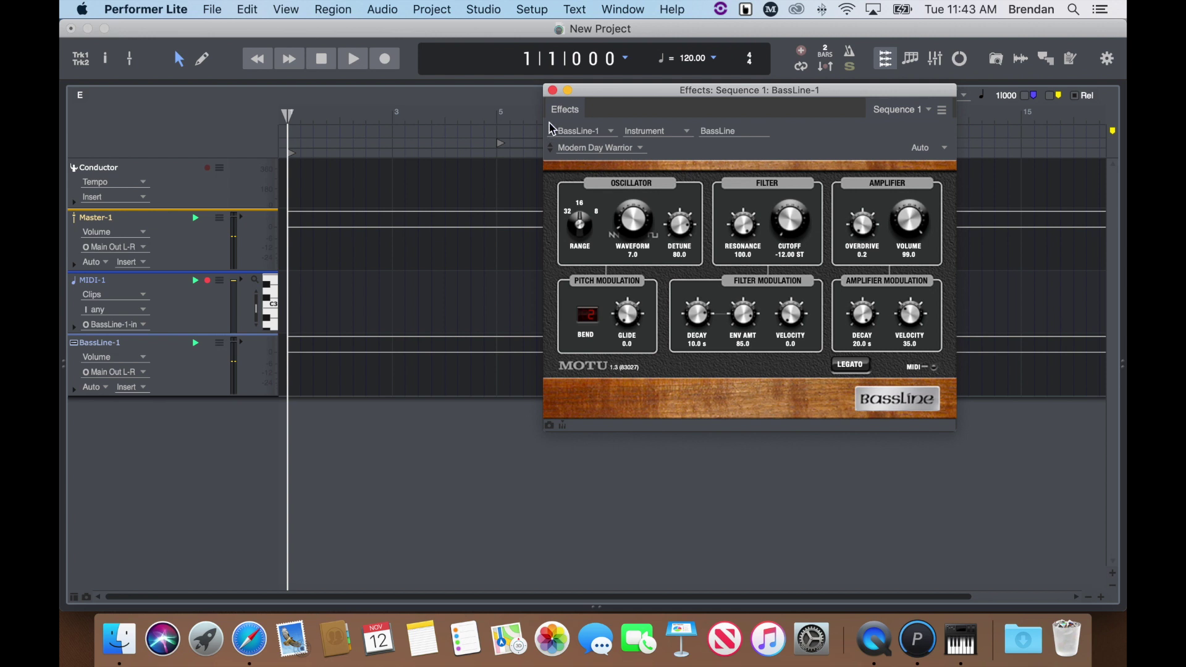
pyautogui.click(552, 90)
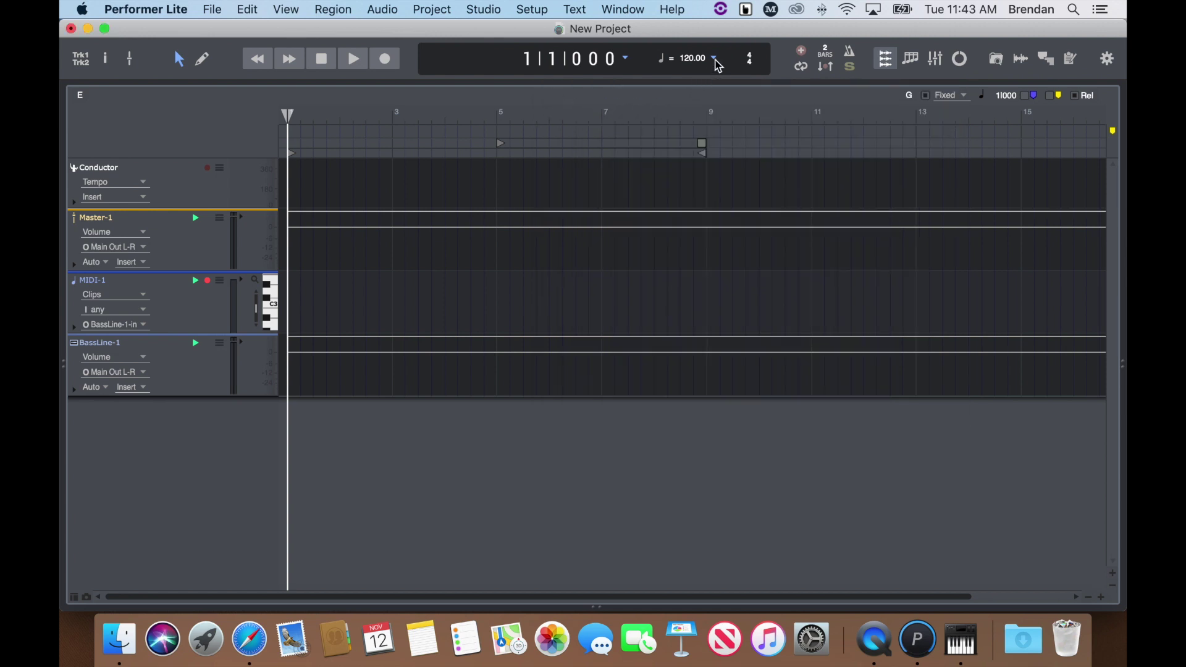
# - Switch the tempo source to Tempo slider, set 90 BPM, and enable the metronome
pyautogui.click(714, 58)
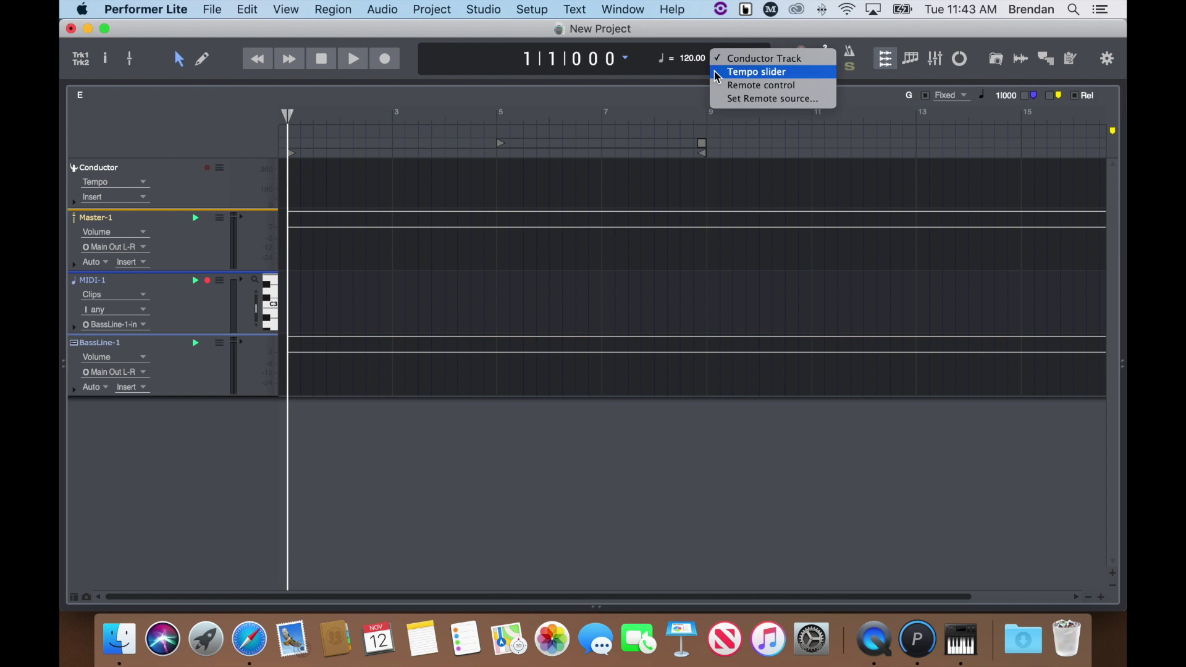
pyautogui.click(717, 73)
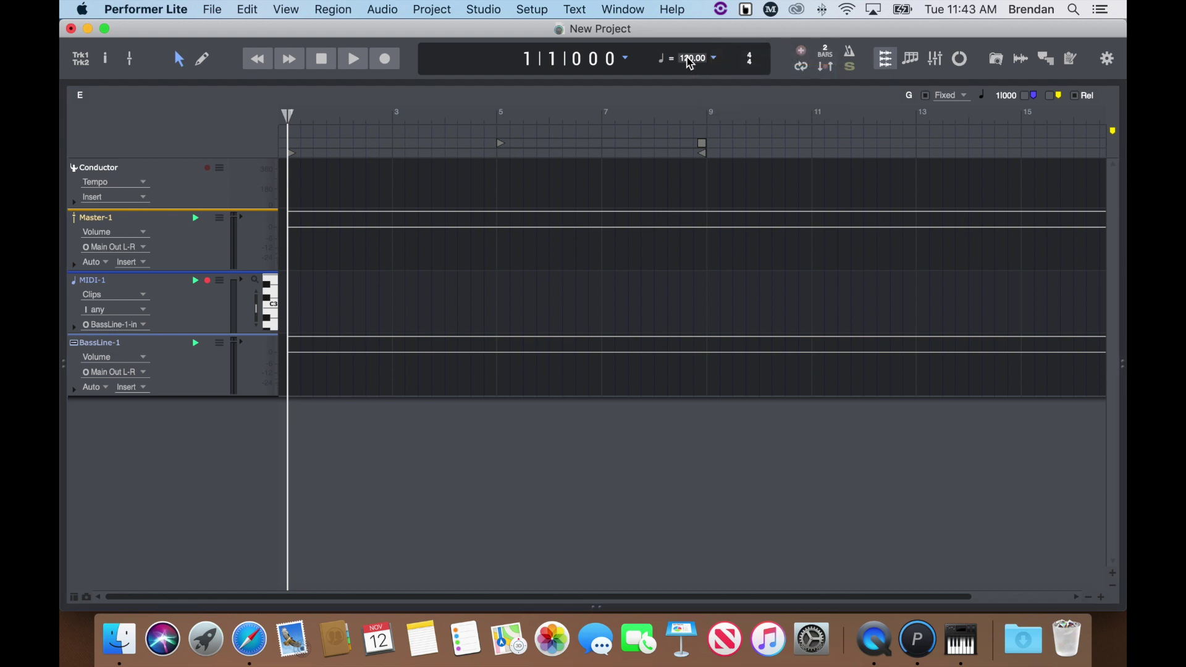
pyautogui.click(690, 58)
pyautogui.write('90')
pyautogui.press('Return')
pyautogui.click(851, 55)
# - Record a two-bar bass part on MIDI-1 and open the clip's notes in the editor
pyautogui.click(385, 60)
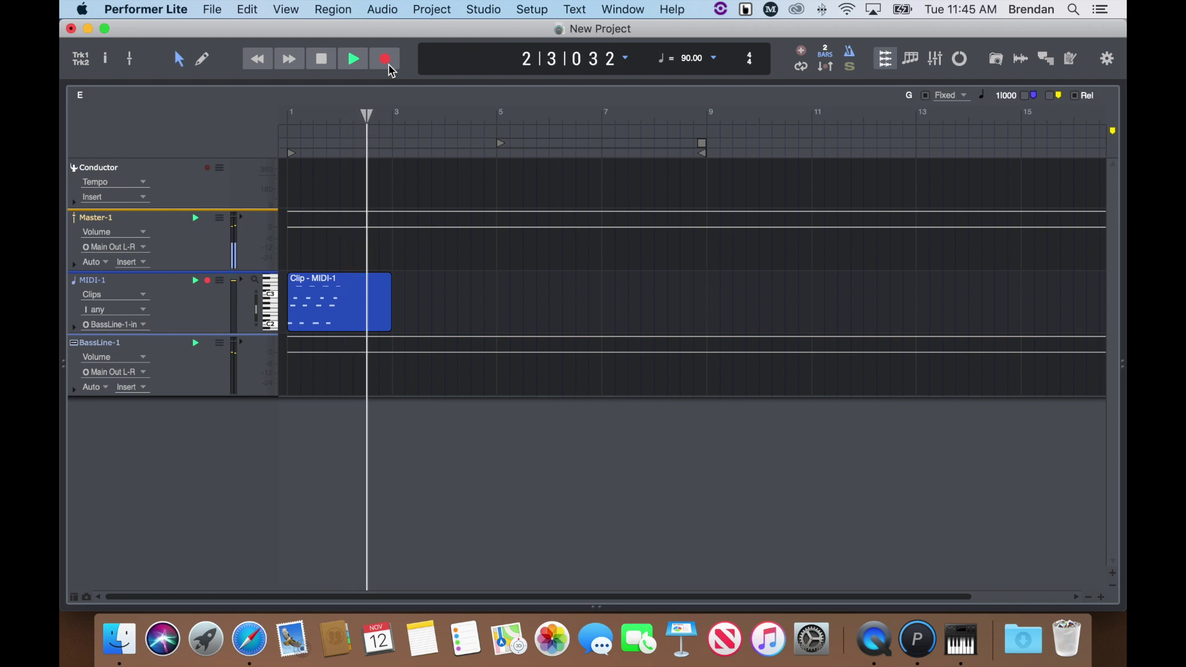
pyautogui.click(389, 62)
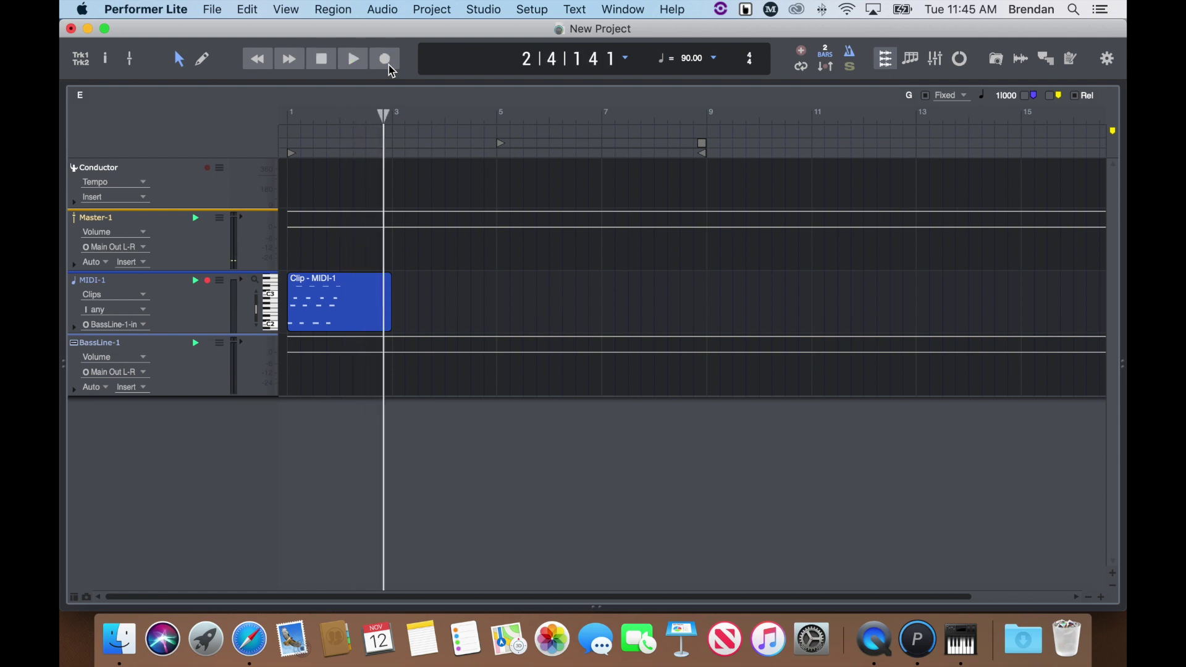
pyautogui.doubleClick(336, 311)
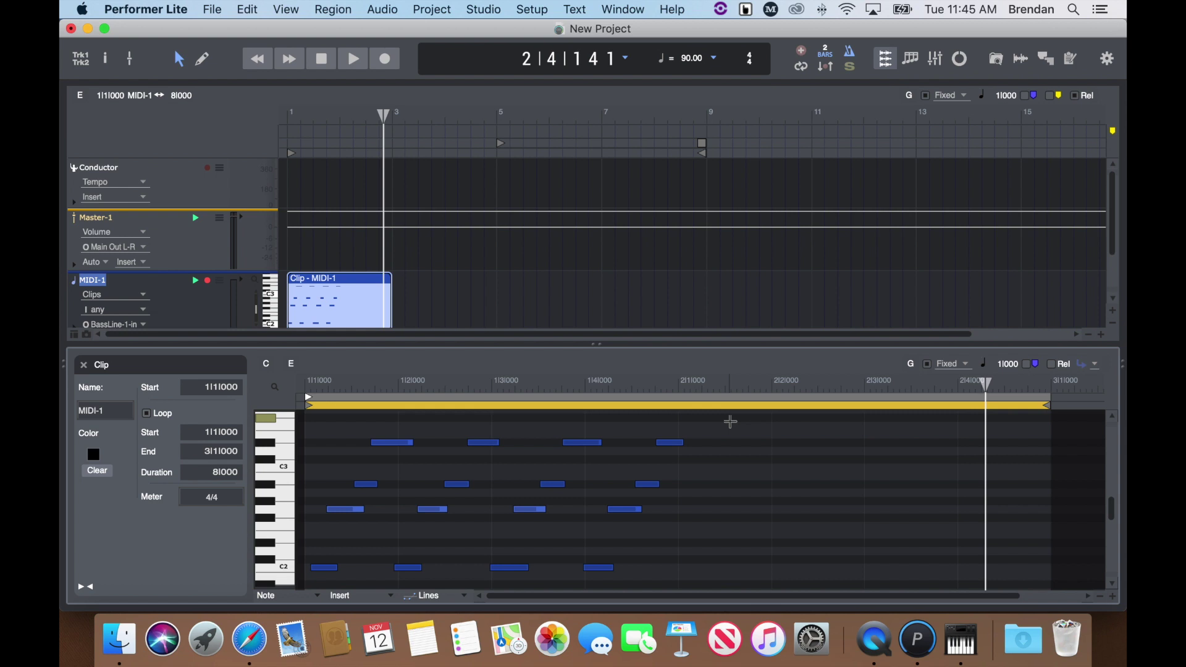
# - Select every note in the MIDI-1 clip and quantize them with the original grid value
pyautogui.moveTo(772, 417); pyautogui.dragTo(315, 575)
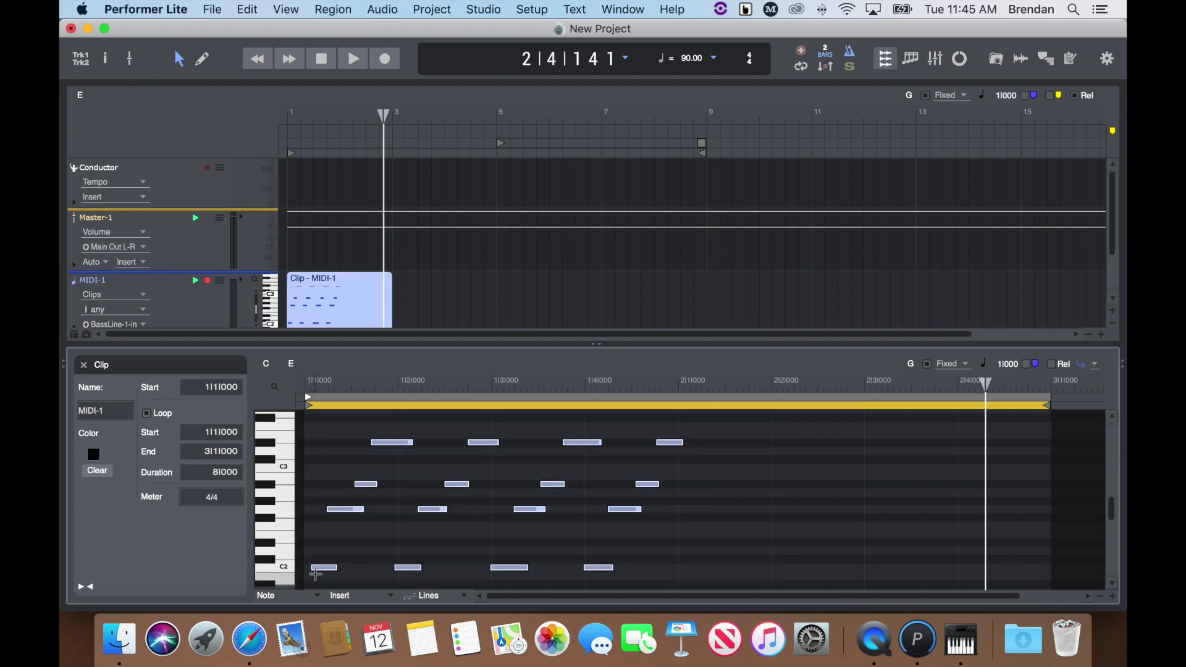
pyautogui.hotkey('alt', '0')
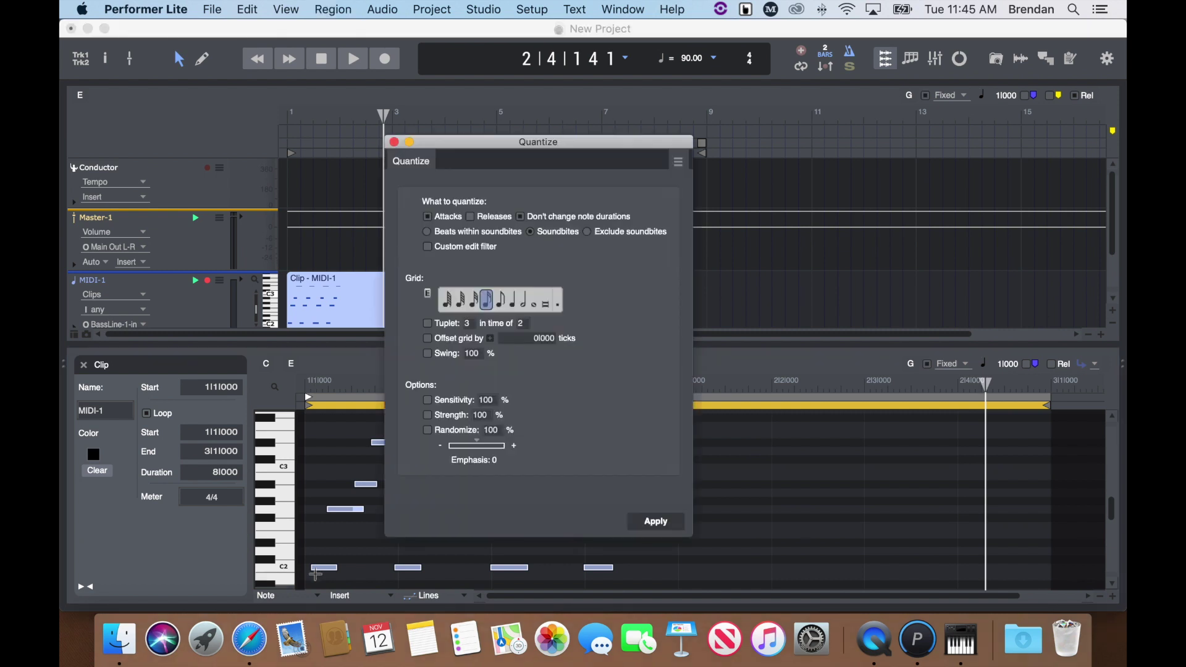
pyautogui.click(512, 302)
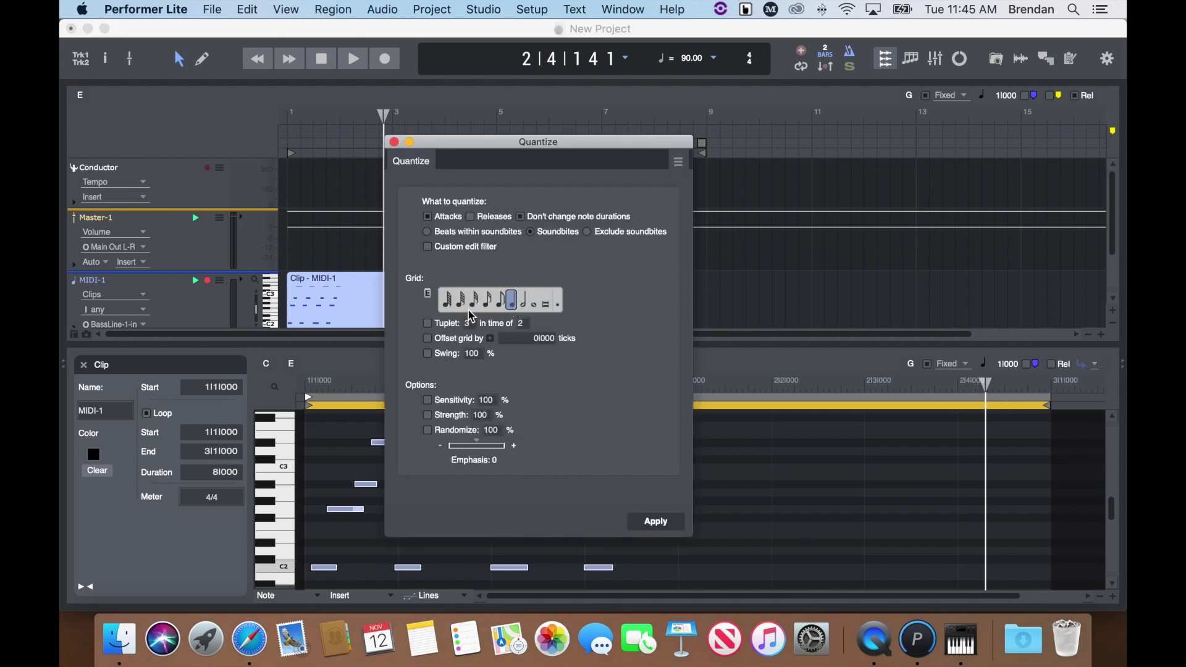
pyautogui.click(487, 304)
pyautogui.click(672, 526)
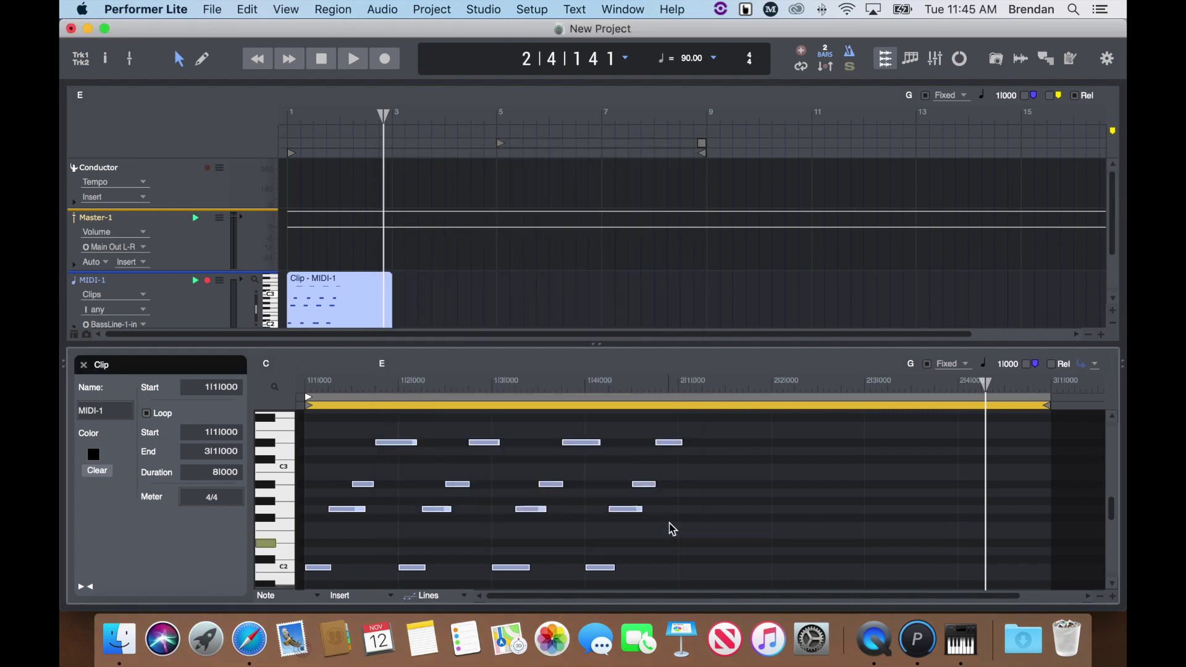
# - Rewind to the start and play back the quantized clip, stopping at 2|3|443
pyautogui.click(262, 64)
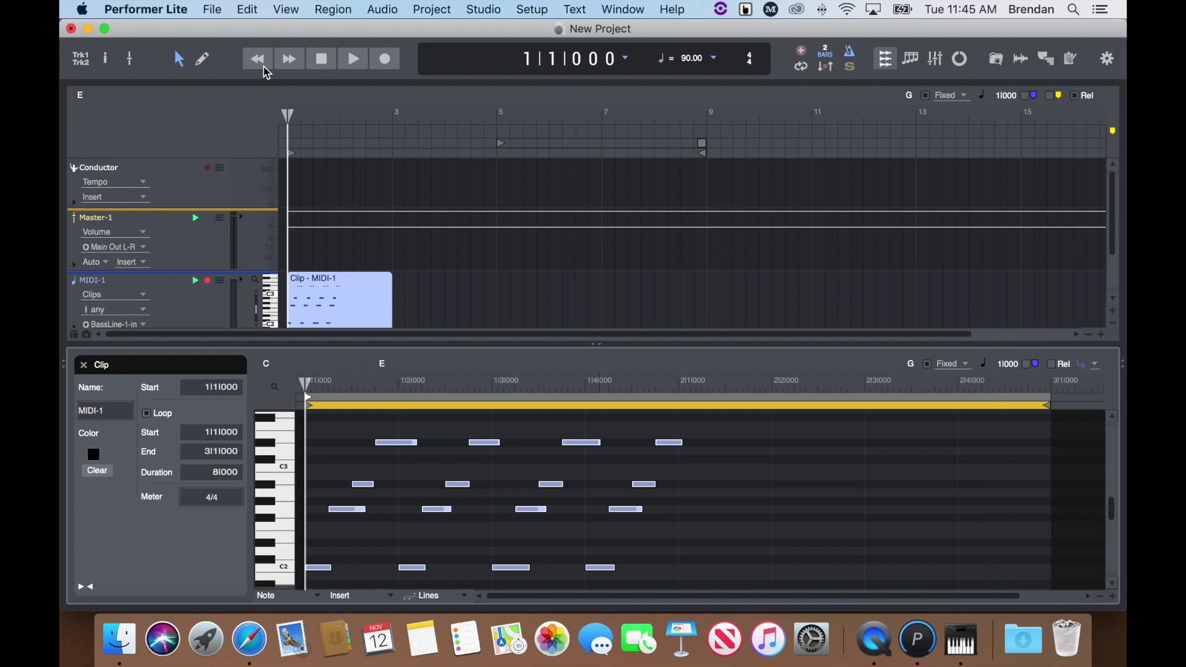
pyautogui.press('space')
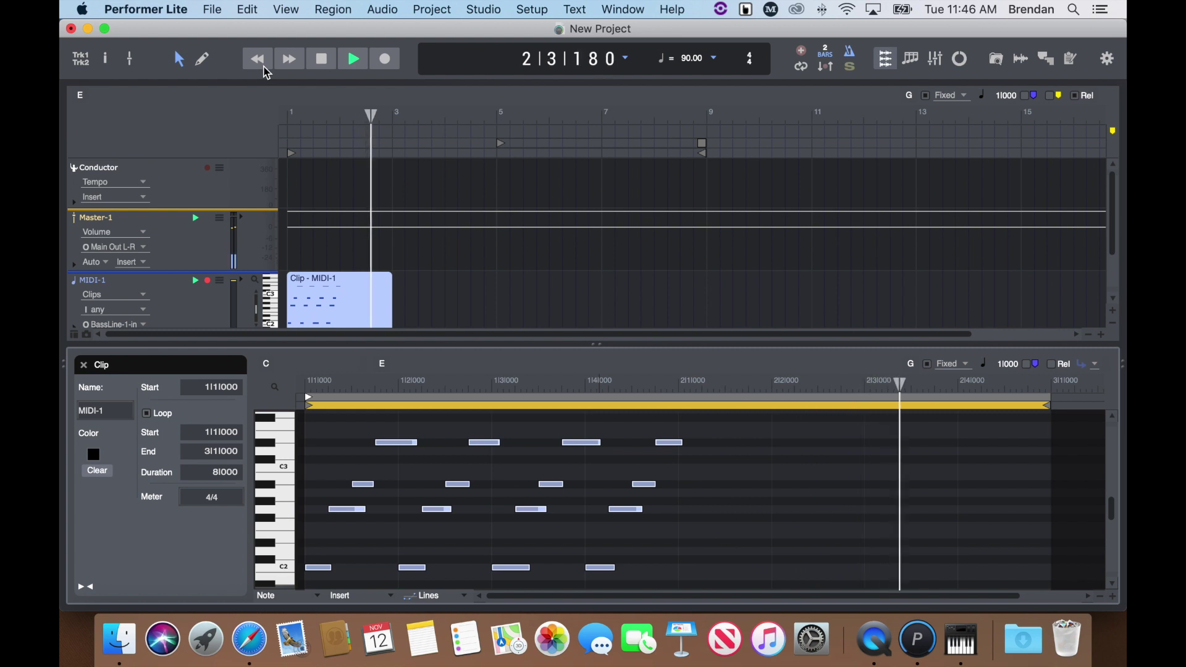
pyautogui.press('space')
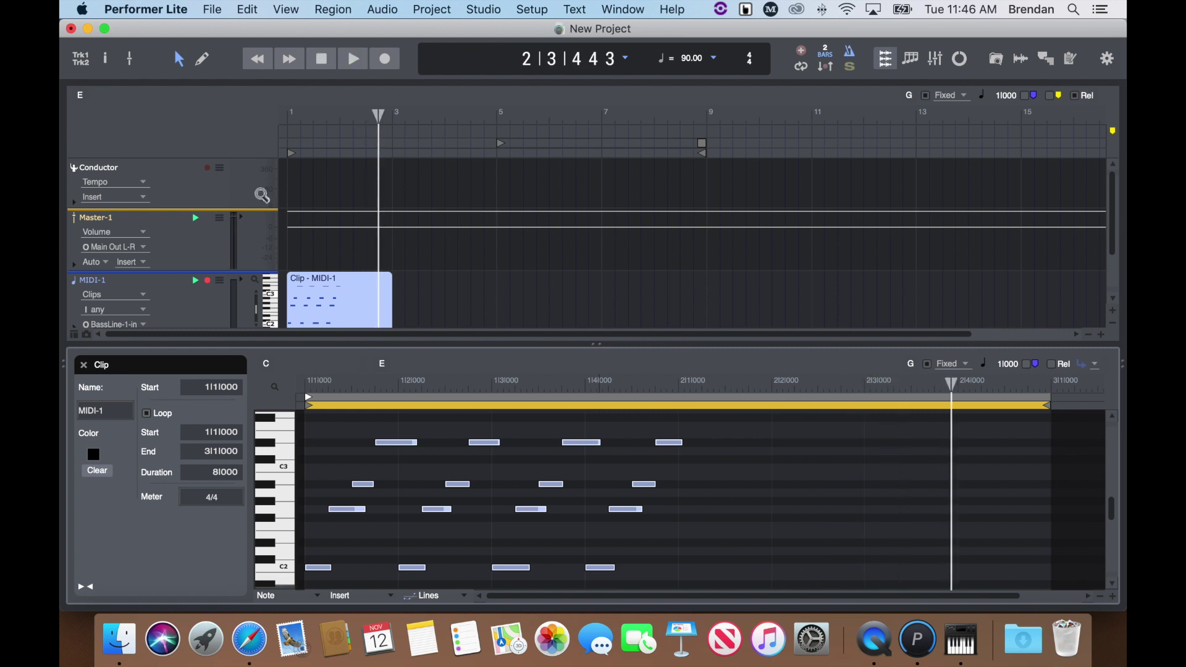
# - Trim the MIDI-1 clip to one bar, copy it to bar 5, and loop that copy to bar 11
pyautogui.click(83, 365)
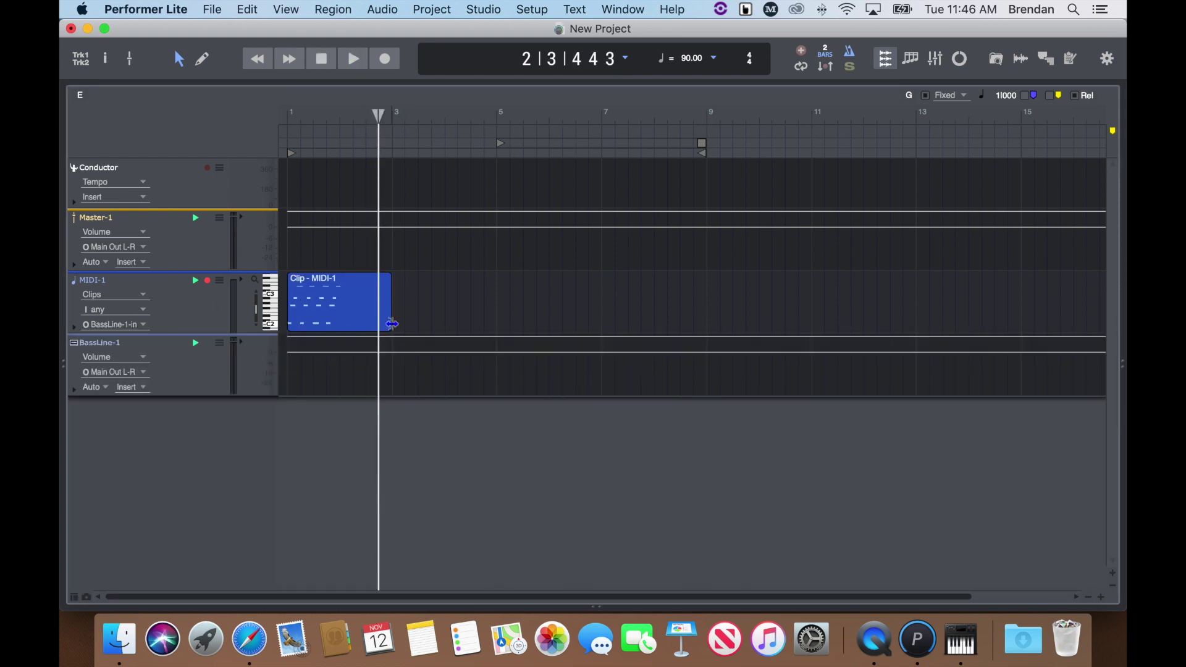
pyautogui.moveTo(391, 316); pyautogui.dragTo(339, 317)
pyautogui.click(313, 309)
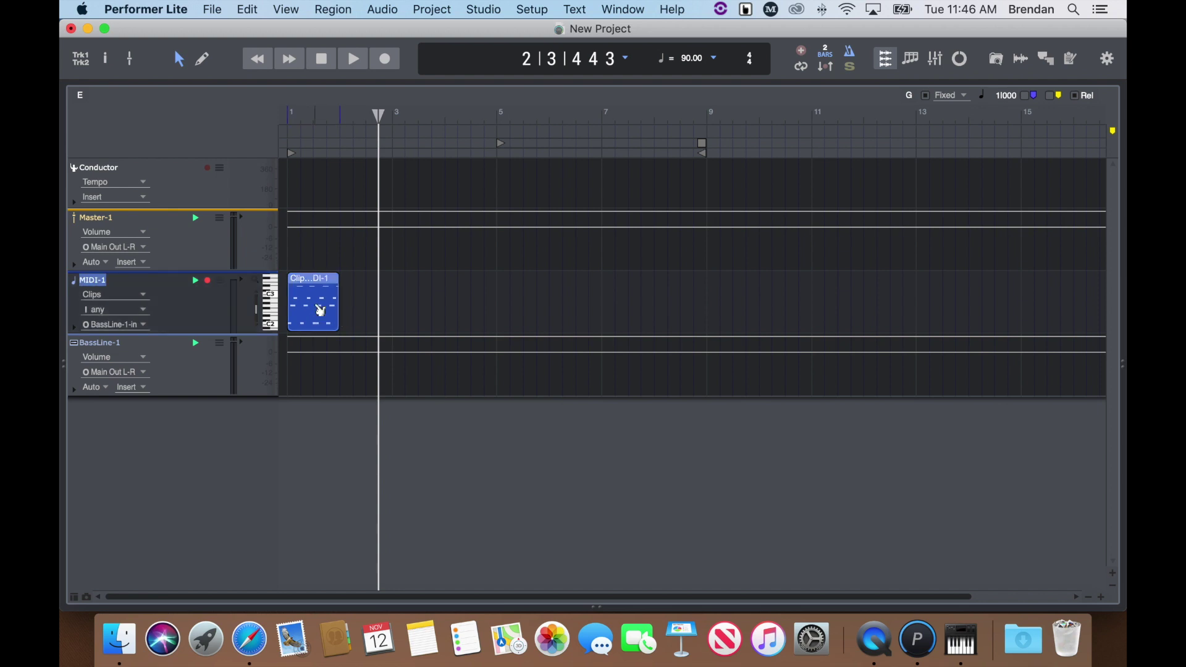
pyautogui.moveTo(313, 309); pyautogui.dragTo(841, 304)
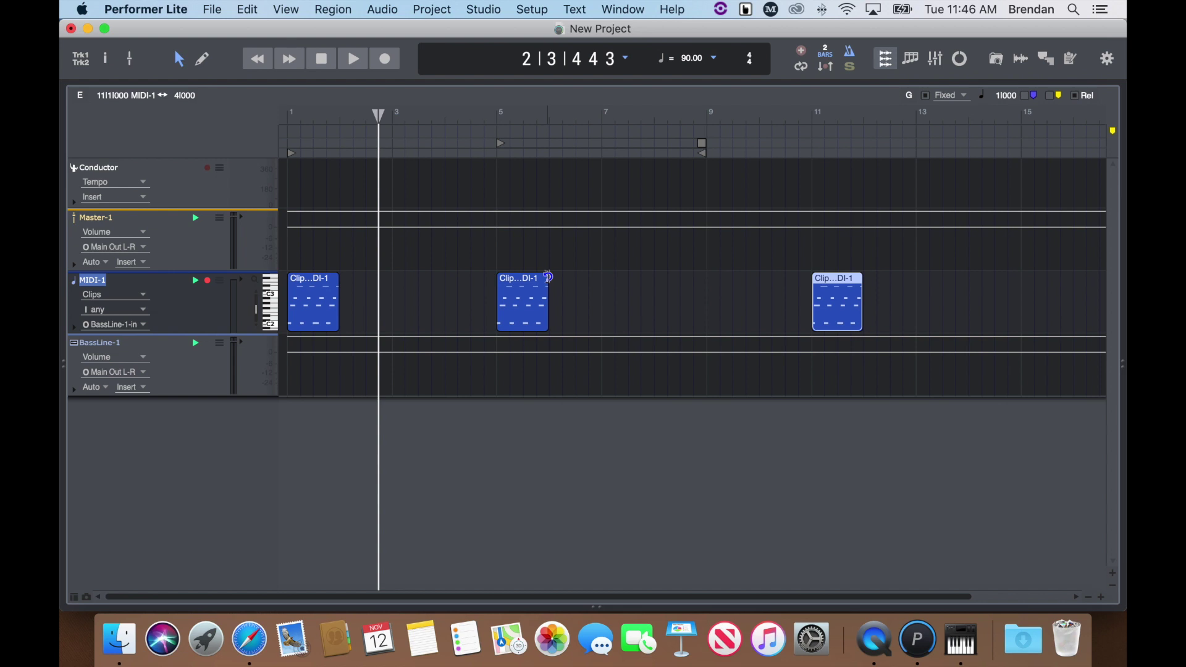
pyautogui.moveTo(548, 277); pyautogui.dragTo(812, 283)
pyautogui.doubleClick(853, 309)
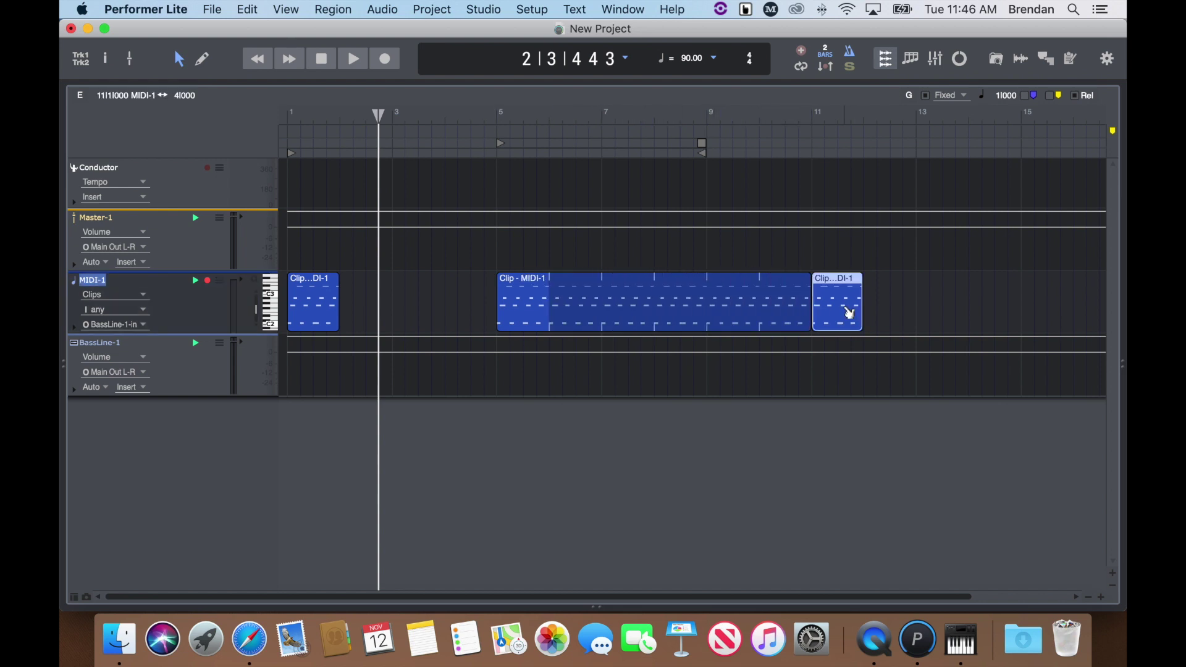